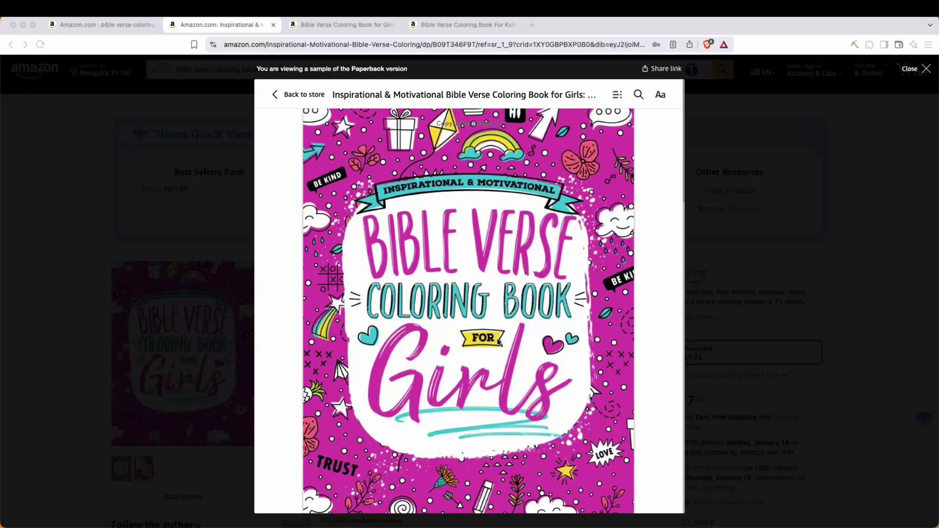
- Scroll through the coloring book's sample pages, then close the viewer to return to its product page
scroll(498, 339, down, 10)
scroll(496, 335, down, 8)
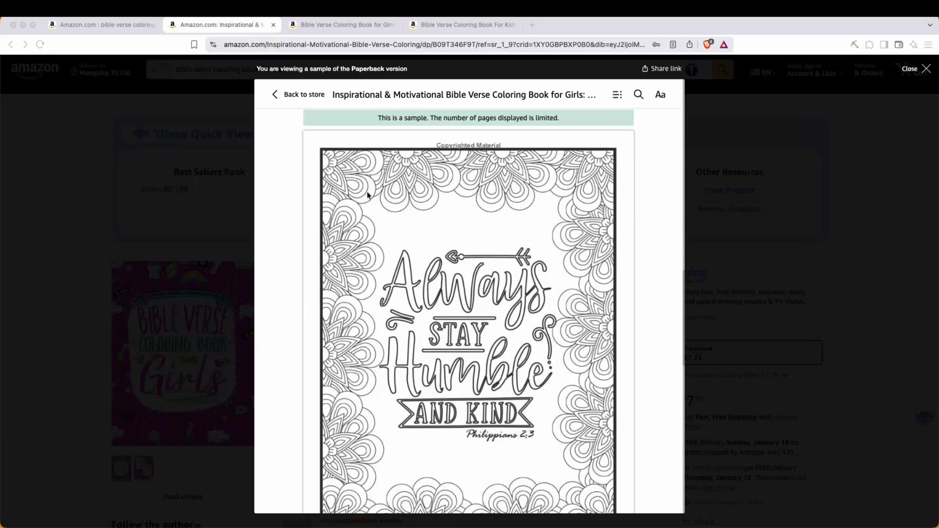
scroll(593, 313, down, 1)
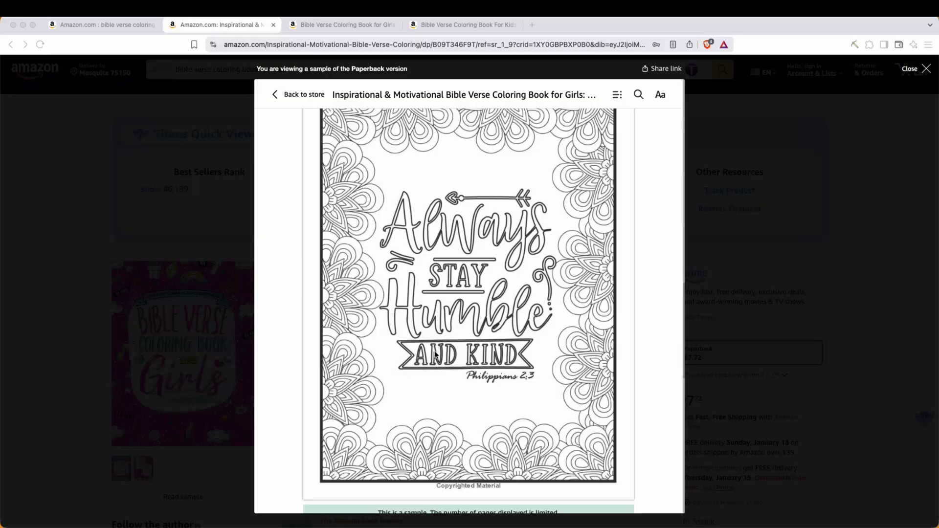
scroll(469, 304, down, 5)
scroll(468, 307, up, 5)
scroll(484, 298, down, 8)
scroll(491, 313, down, 3)
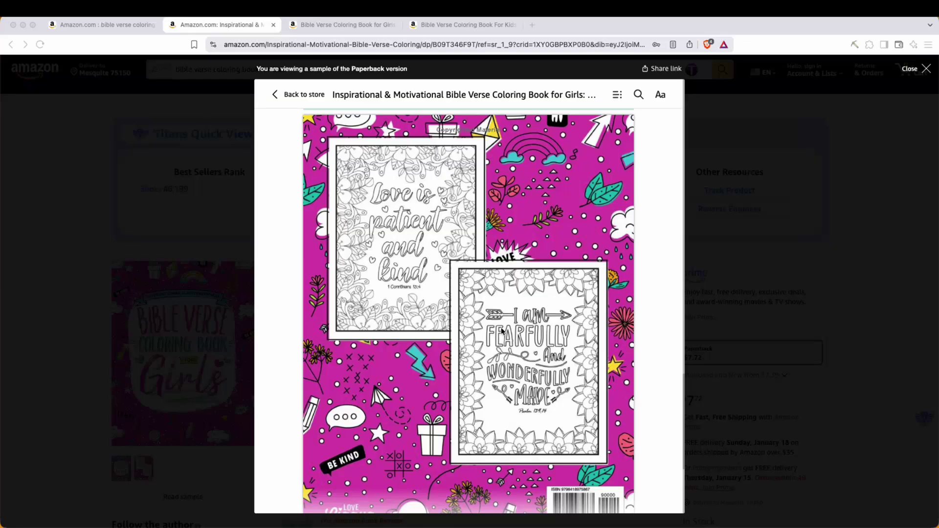
key(Escape)
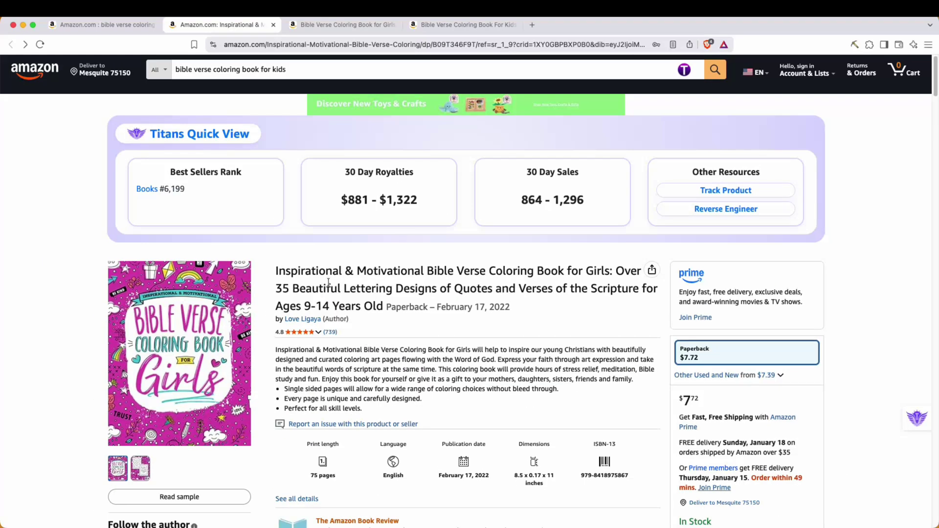
drag(173, 172, 232, 174)
click(217, 199)
drag(165, 189, 186, 191)
click(198, 193)
drag(345, 172, 419, 181)
click(400, 193)
drag(346, 201, 410, 206)
scroll(412, 257, down, 2)
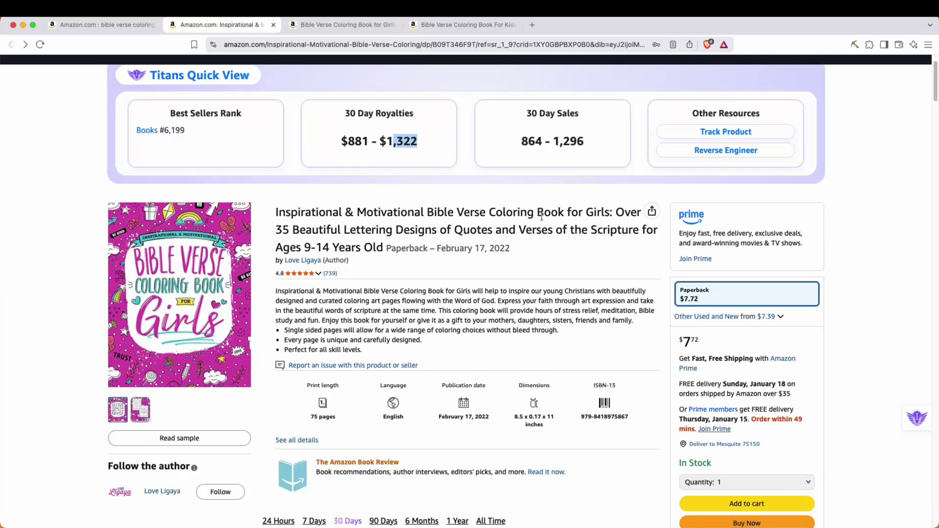
drag(276, 230, 418, 229)
drag(296, 248, 361, 247)
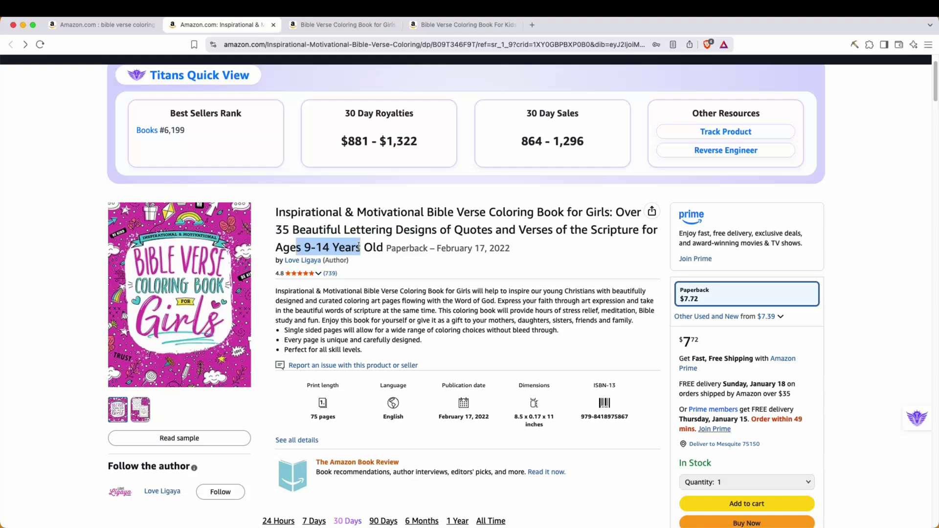
drag(310, 417, 336, 419)
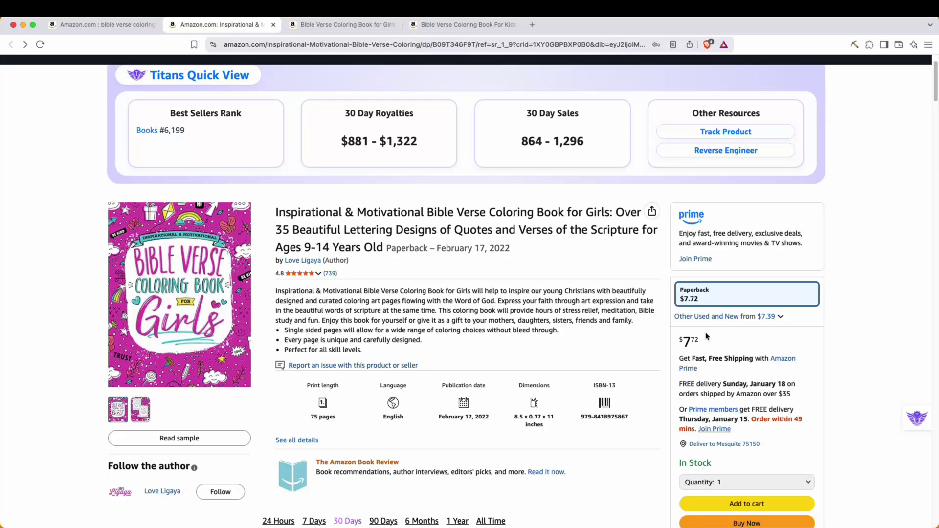
drag(683, 341, 691, 339)
click(648, 349)
- Browse the Girls coloring book's sample pages down to its pink back cover
key(ctrl+Tab)
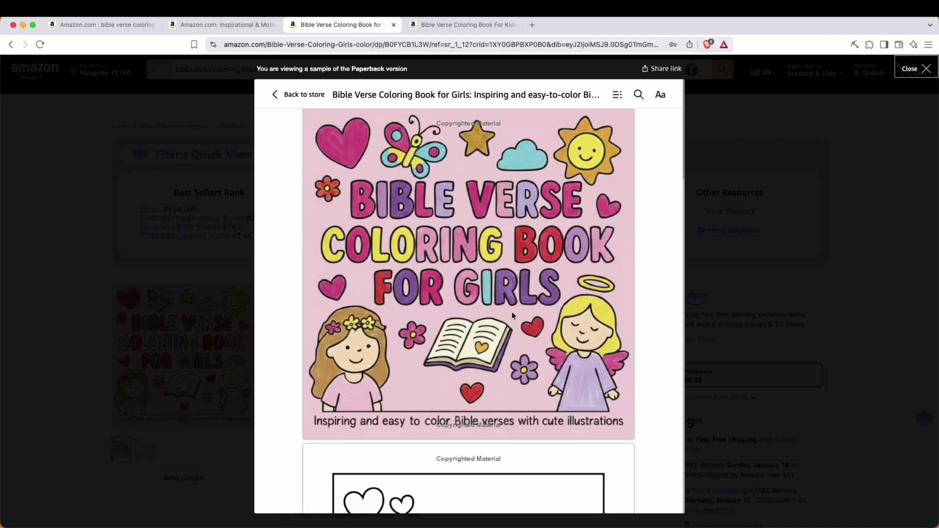
scroll(511, 313, down, 5)
scroll(513, 312, down, 3)
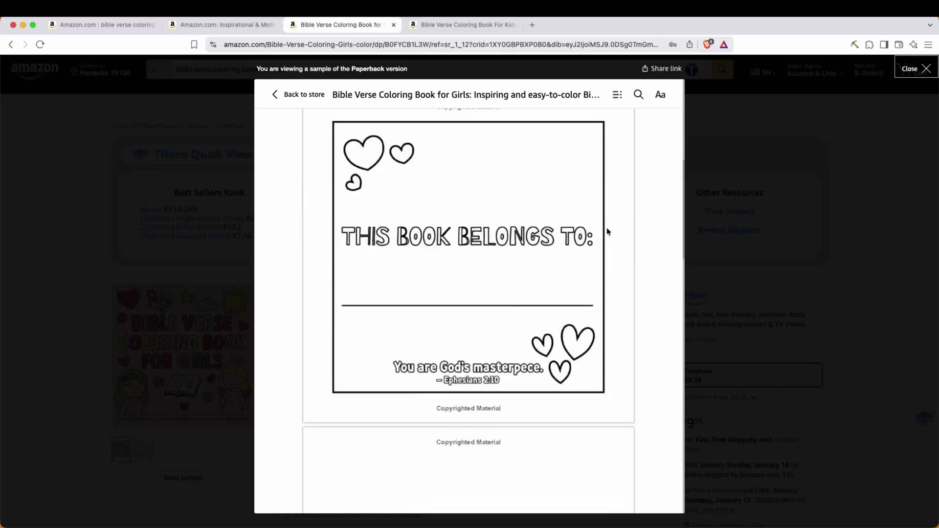
scroll(527, 314, down, 5)
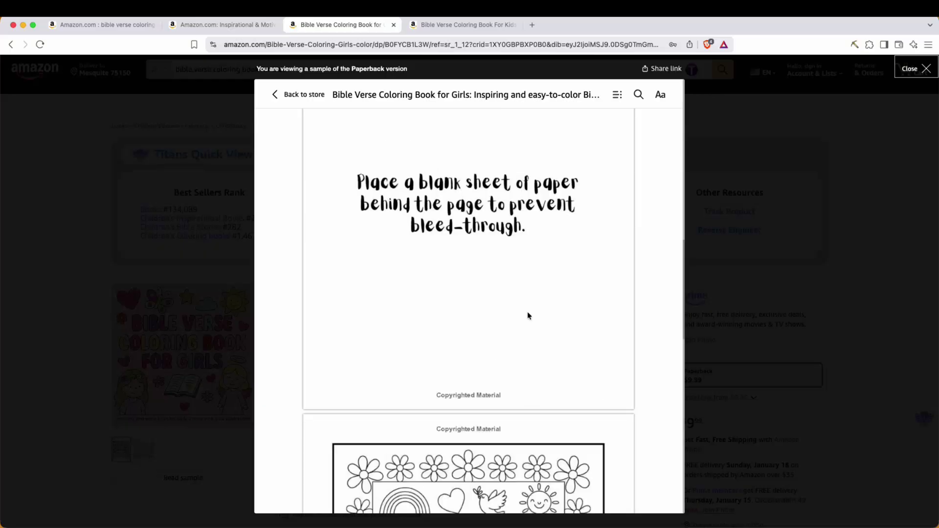
scroll(540, 316, down, 10)
scroll(535, 308, down, 2)
scroll(532, 306, up, 6)
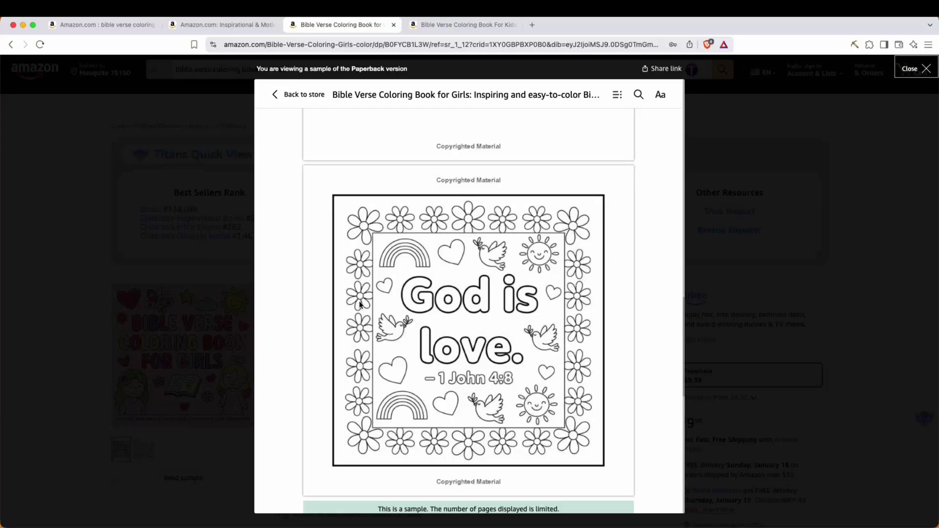
scroll(362, 316, down, 4)
scroll(365, 323, down, 4)
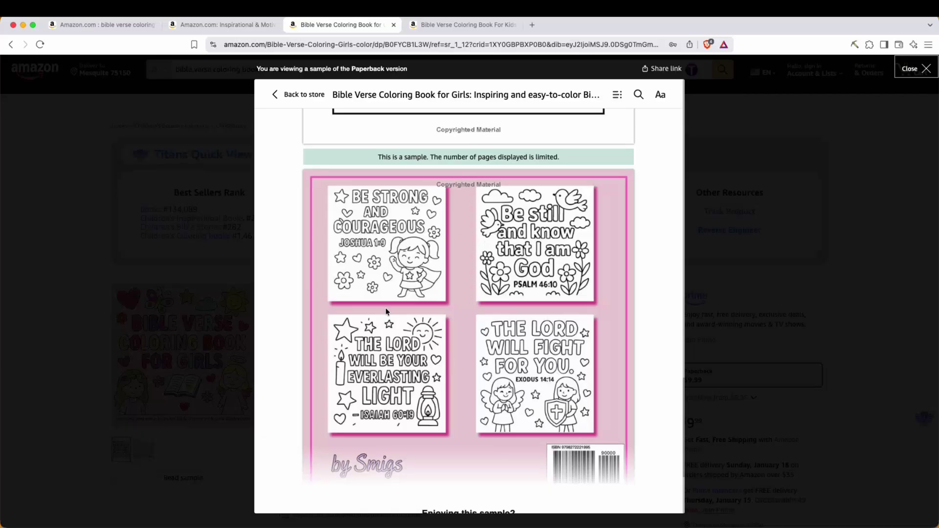
- Close the sample and highlight the book's 134,089 sales rank and $156 royalty estimate
key(Escape)
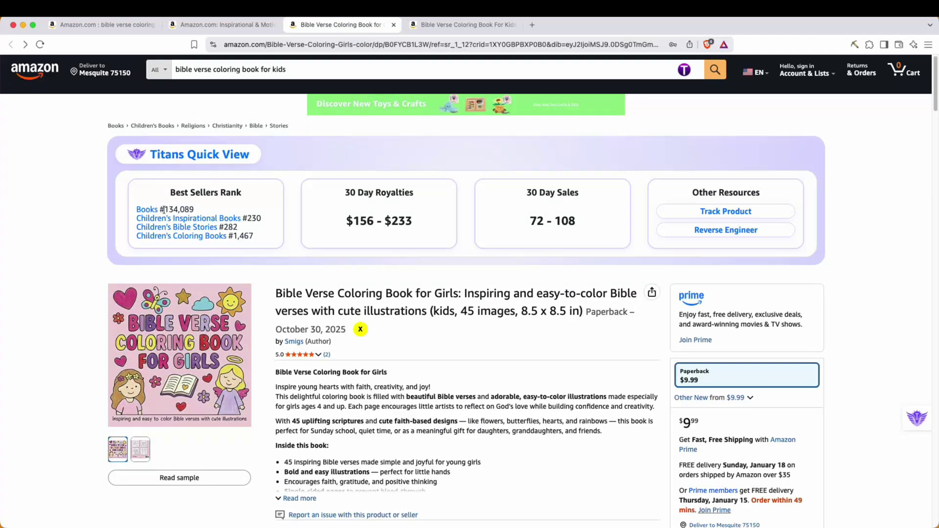
drag(160, 207, 194, 207)
double_click(192, 209)
click(193, 209)
drag(344, 197, 413, 196)
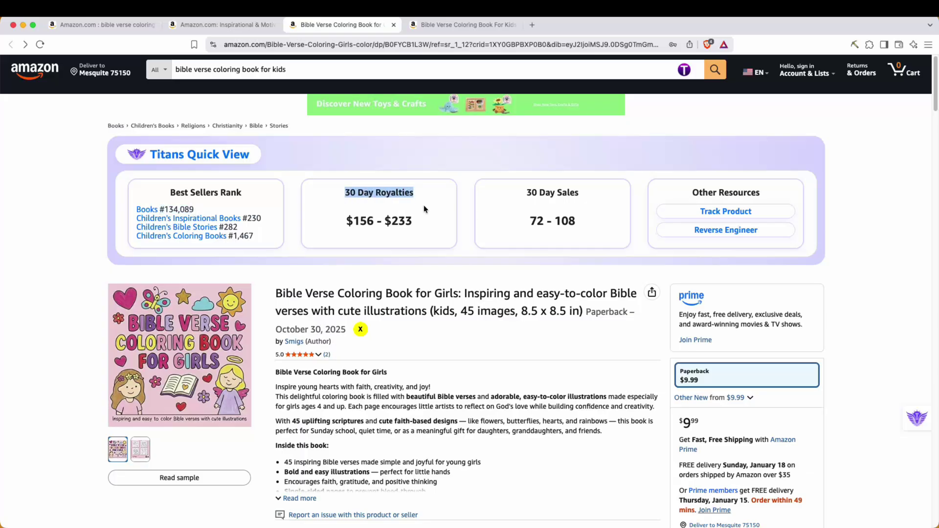
click(344, 218)
drag(346, 219, 372, 219)
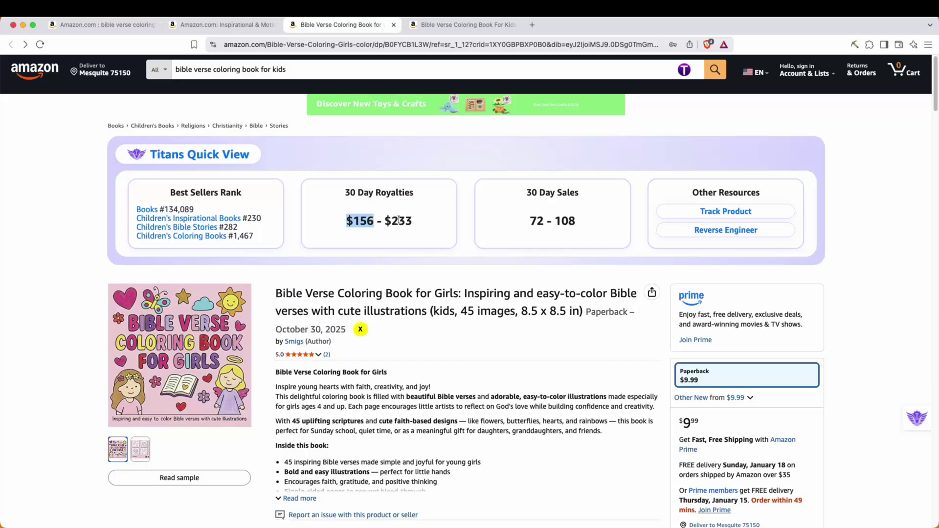
- Highlight the '45 inspiring Bible verses' feature bullet and the $9.99 paperback price
scroll(440, 274, down, 2)
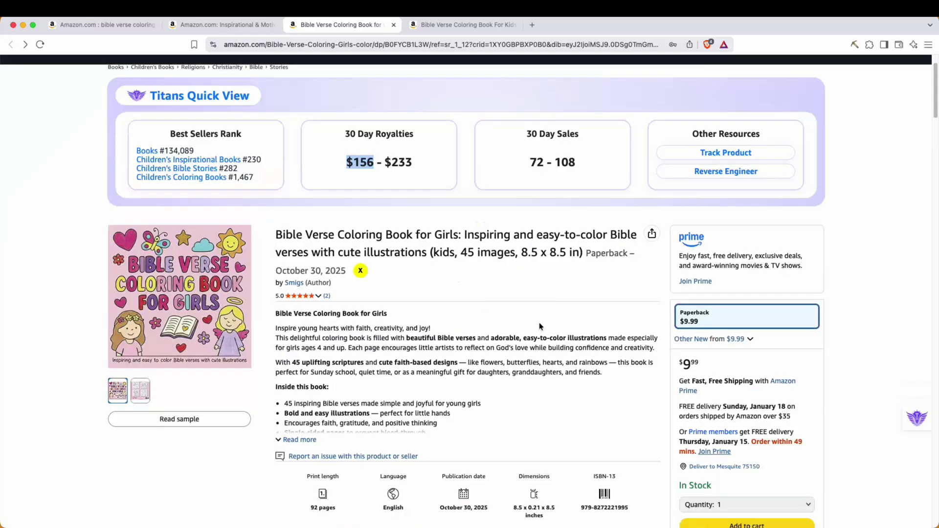
click(680, 363)
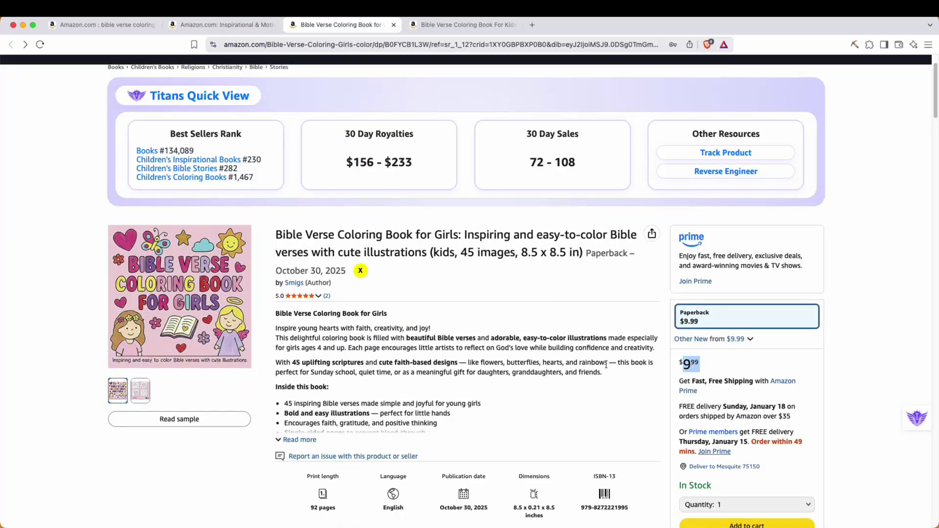
drag(285, 404, 426, 404)
click(426, 403)
scroll(392, 421, down, 3)
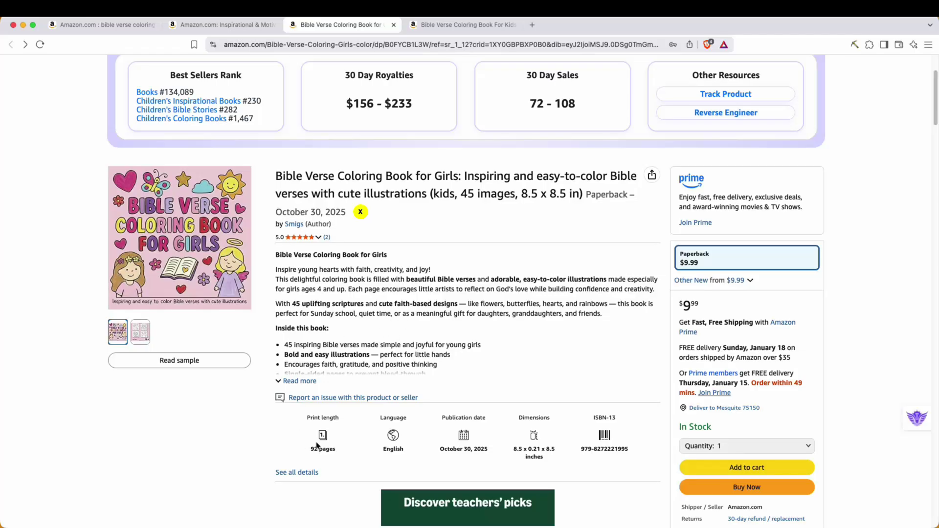
drag(679, 299, 699, 303)
- Scroll down to the From the Publisher images
scroll(78, 359, down, 15)
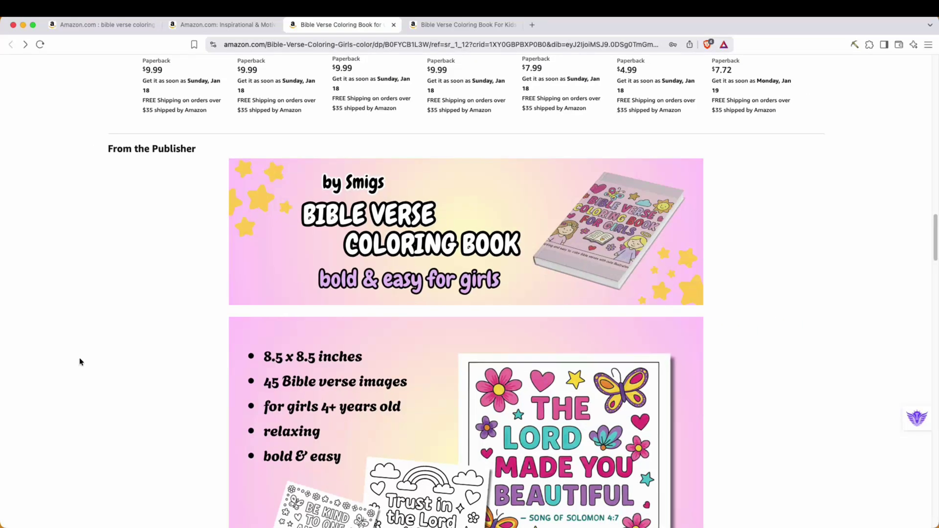
scroll(80, 357, down, 5)
scroll(80, 360, down, 1)
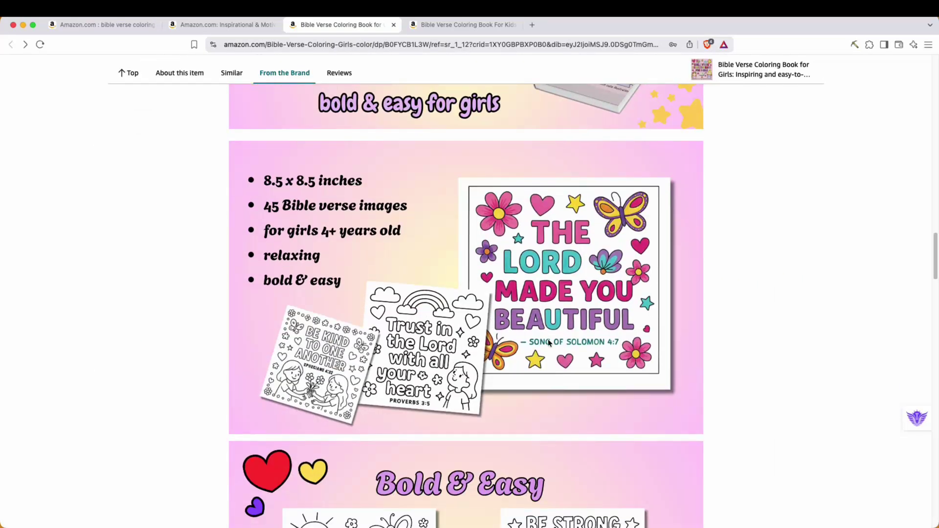
scroll(548, 339, down, 1)
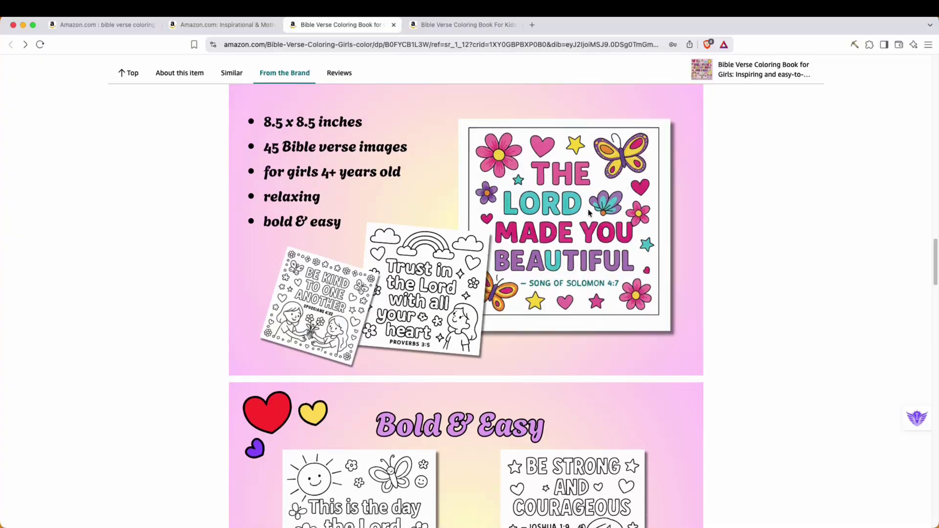
scroll(333, 298, down, 4)
- Switch to the Bible Verse Coloring Book For Kids tab and scroll through its Look Inside pages
key(ctrl+Tab)
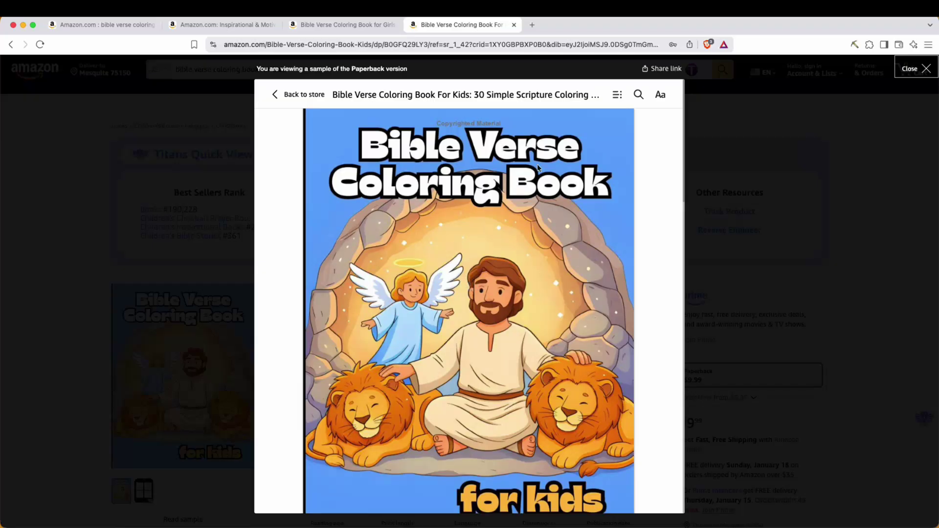
scroll(559, 308, down, 2)
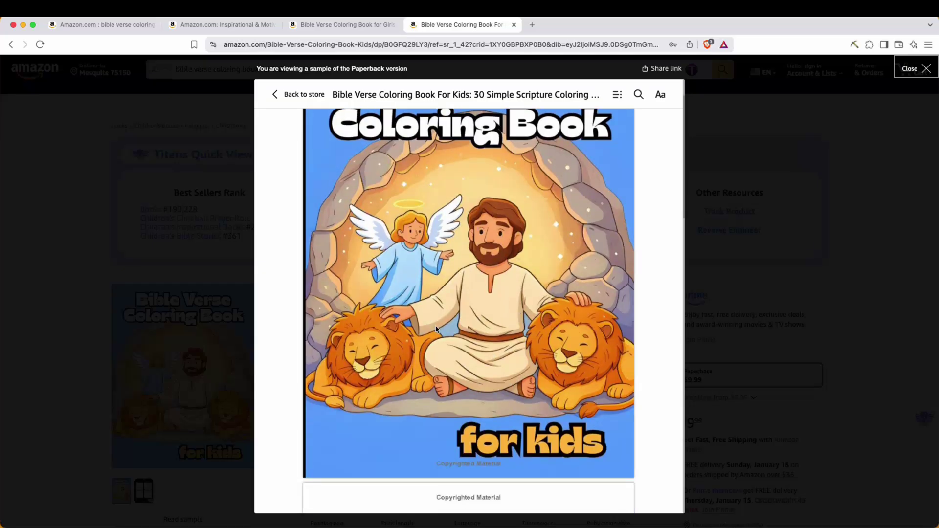
scroll(435, 325, down, 8)
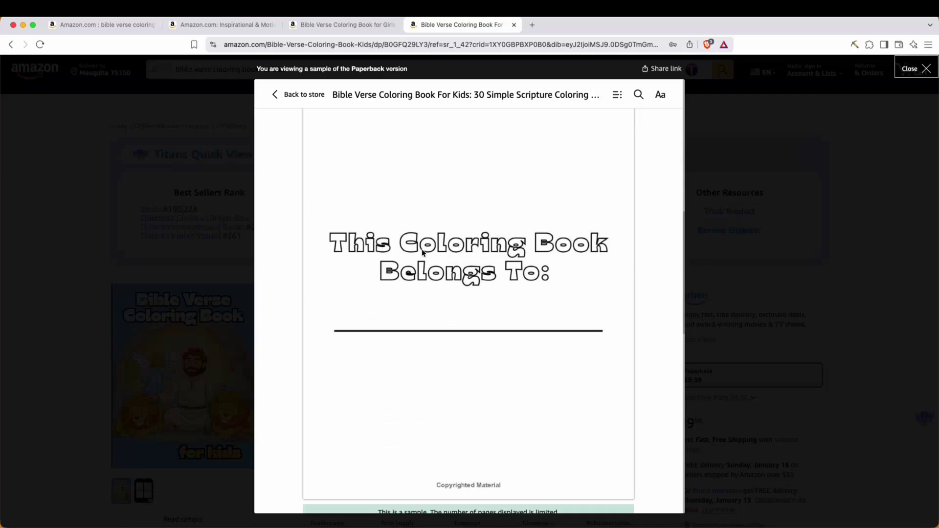
scroll(502, 333, down, 1)
scroll(502, 333, down, 10)
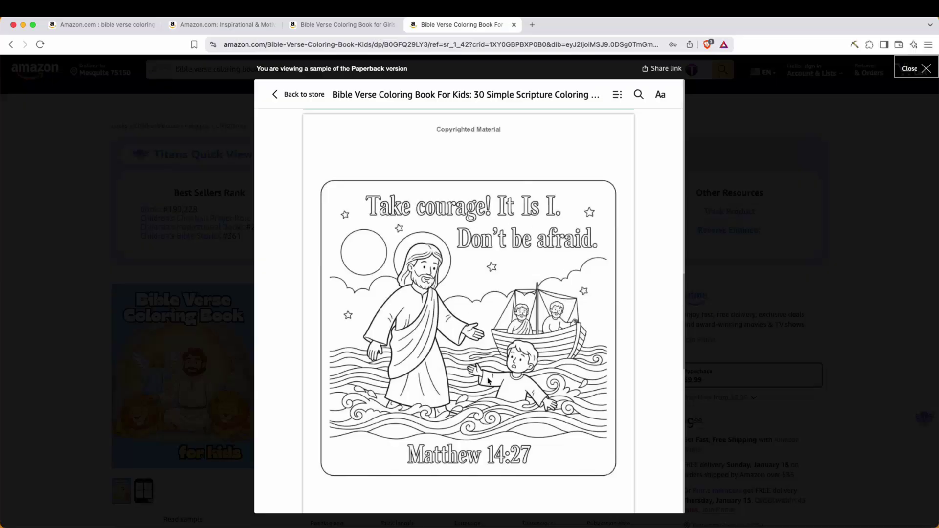
scroll(495, 380, down, 10)
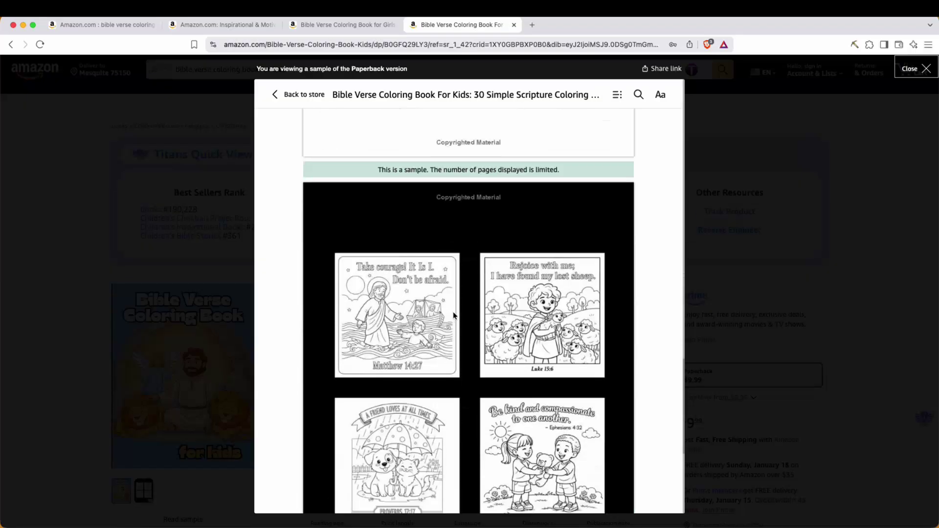
scroll(495, 319, down, 2)
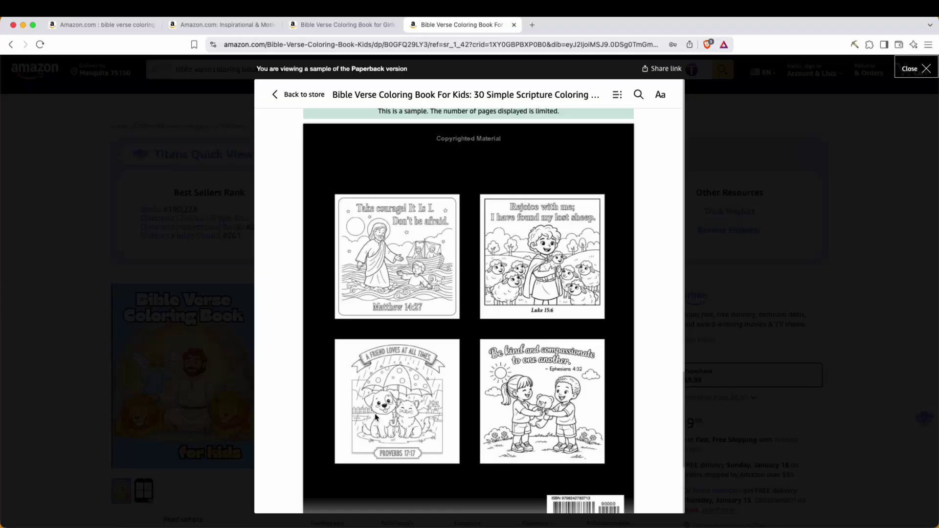
scroll(374, 413, down, 2)
scroll(378, 413, up, 2)
- Close the sample and mark the Best Sellers Rank and the $104 - $156 royalty estimate
key(Escape)
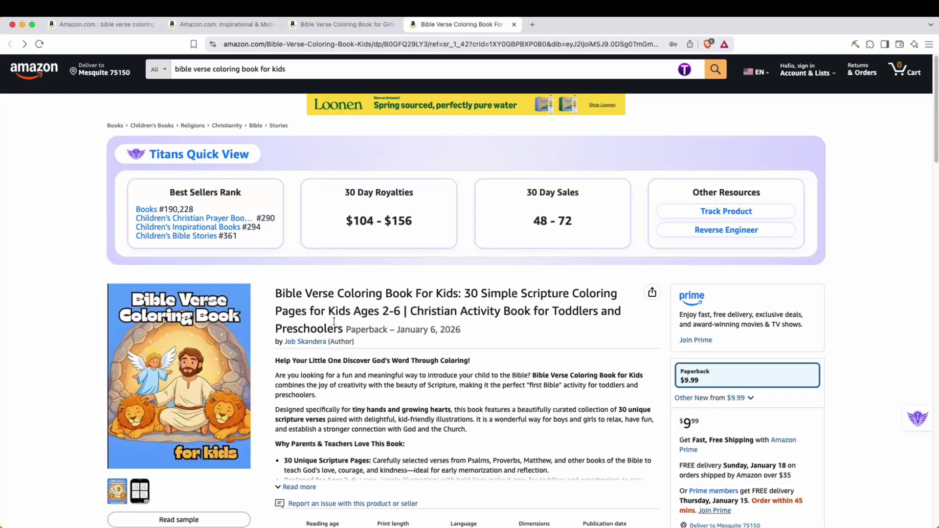
drag(170, 194, 227, 201)
click(186, 206)
drag(164, 208, 196, 210)
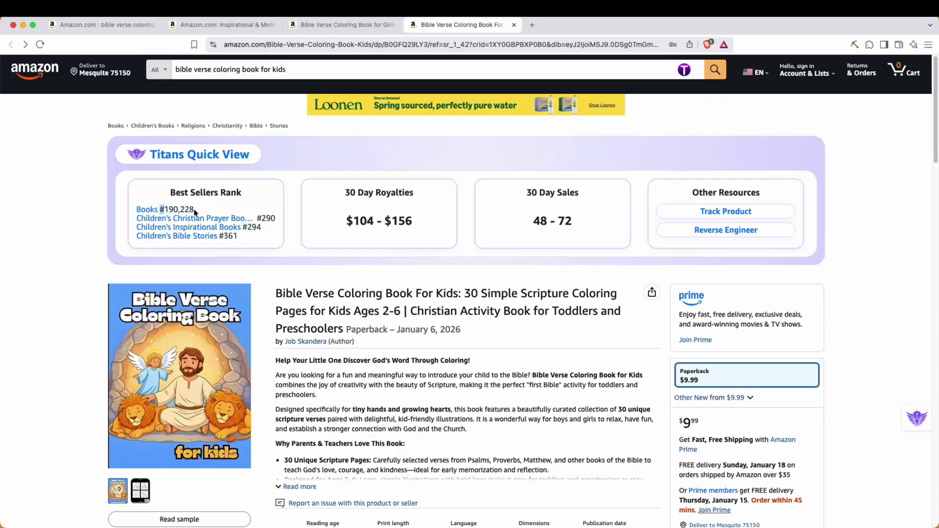
click(354, 199)
drag(343, 197, 412, 196)
click(411, 197)
drag(347, 223, 411, 222)
click(412, 222)
- Mark the '30 Unique Scripture Pages' feature bullet and the $9.99 price
scroll(451, 352, down, 3)
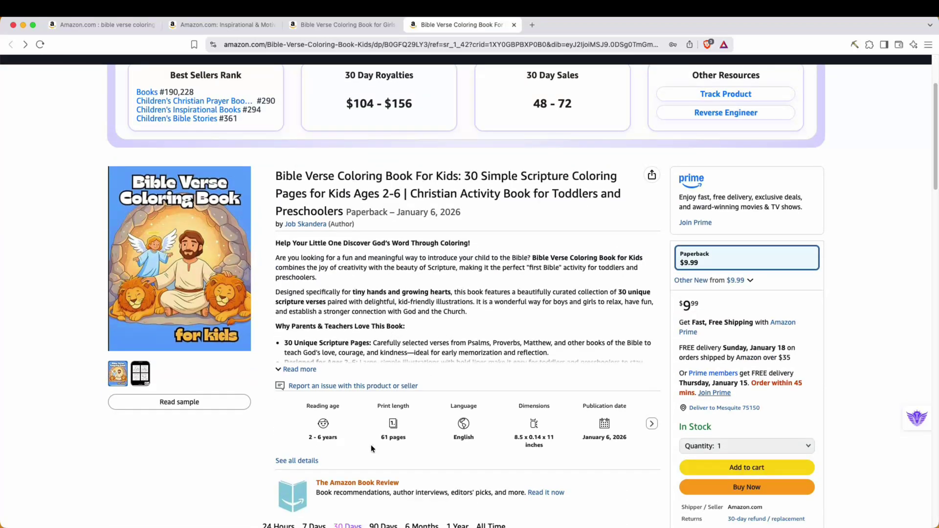
drag(284, 342, 357, 343)
click(352, 342)
drag(284, 344, 367, 342)
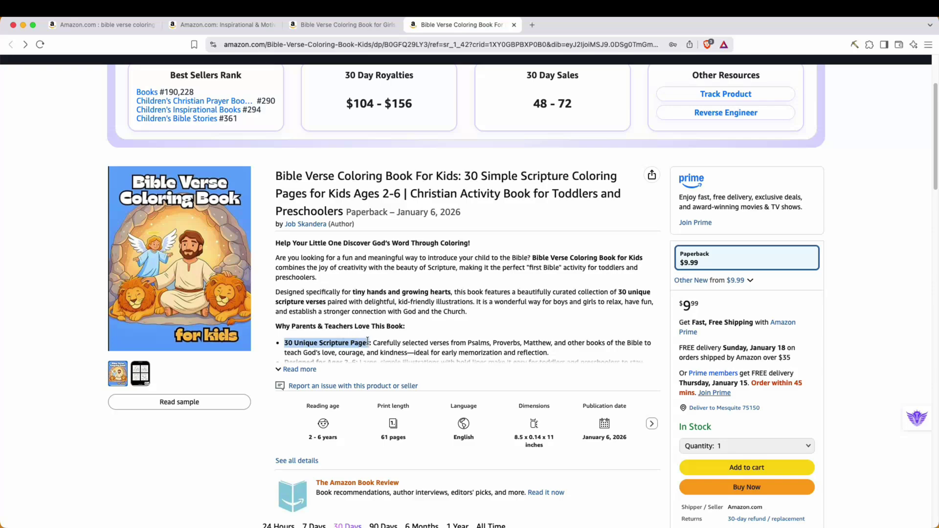
drag(683, 309, 713, 305)
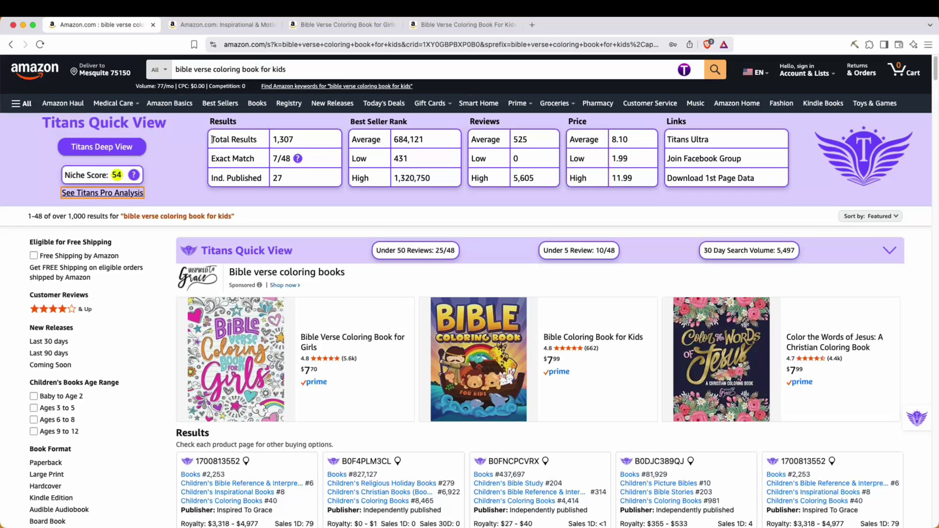
- Mark the niche's 1,307 total results and reveal its Demand 5 and Opportunity 9 scores
drag(390, 279, 504, 284)
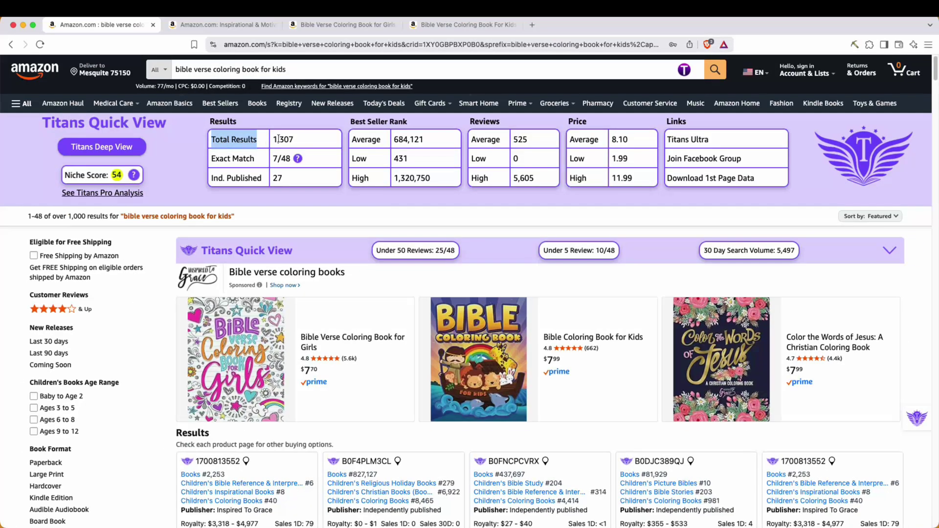
drag(273, 139, 295, 141)
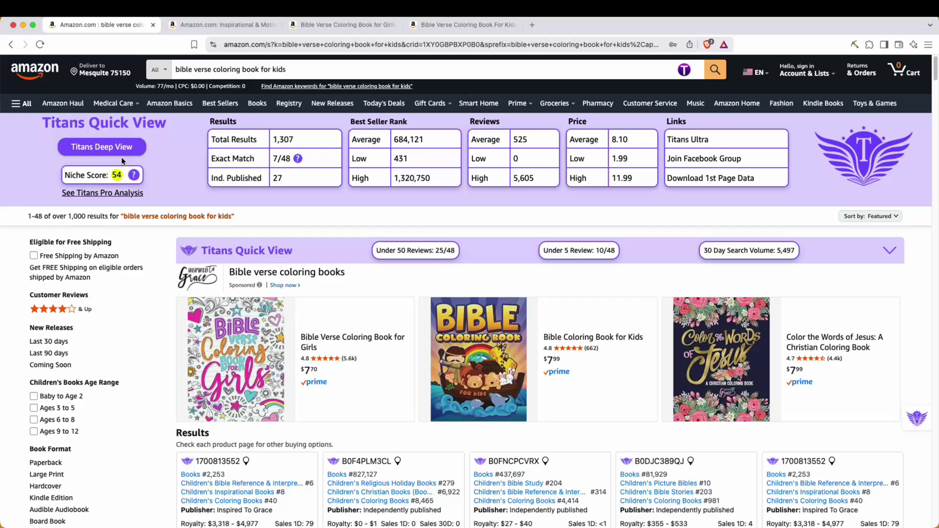
click(108, 197)
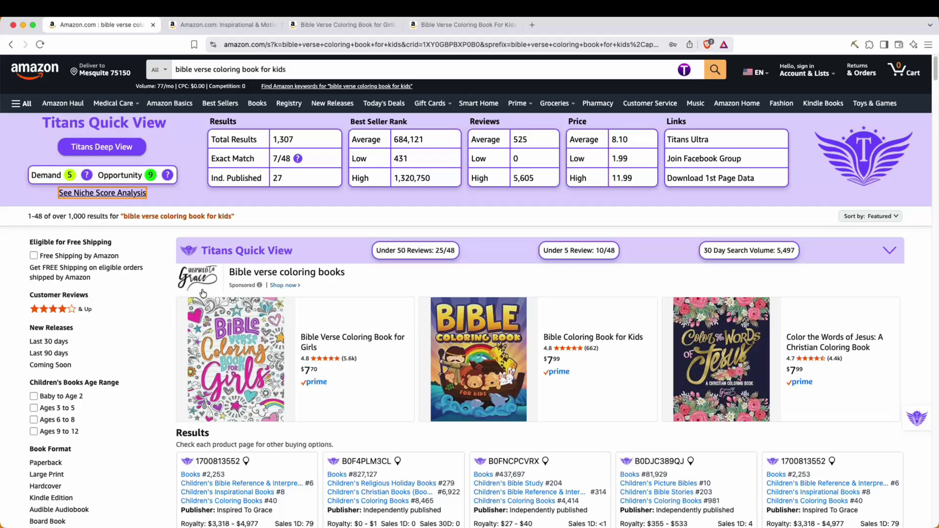
- Mark the results' sales ranks #2,253, #437,697, #81,929, #13,811, #6,199 and #142,959
scroll(197, 294, down, 7)
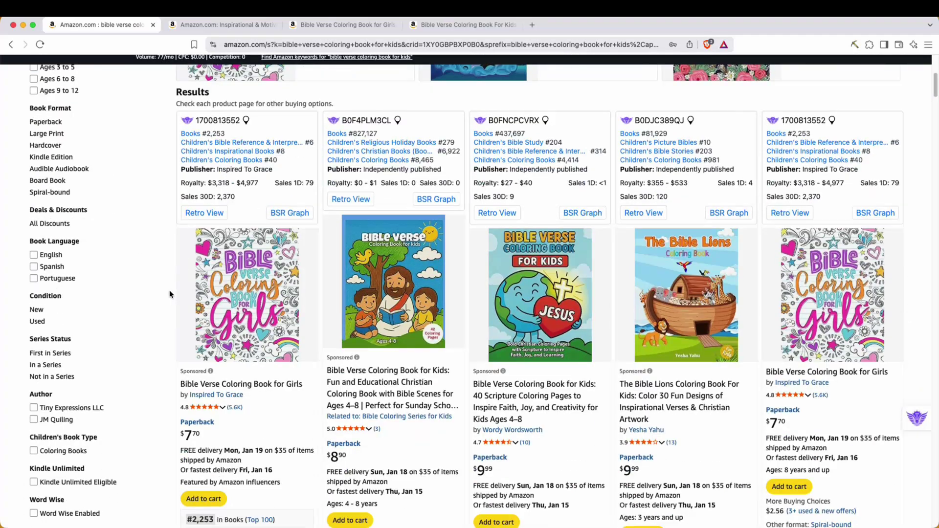
scroll(166, 289, down, 2)
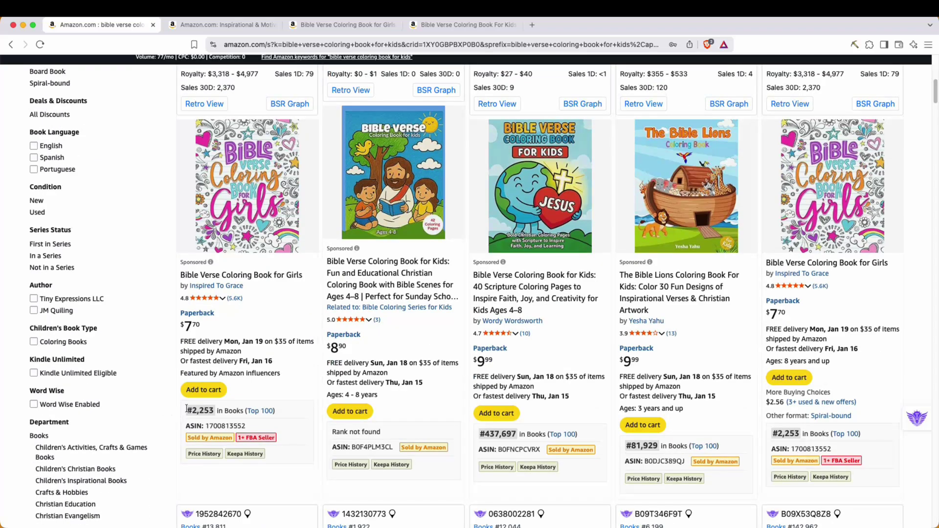
drag(188, 410, 218, 411)
drag(485, 432, 519, 434)
drag(627, 445, 656, 443)
scroll(97, 335, down, 8)
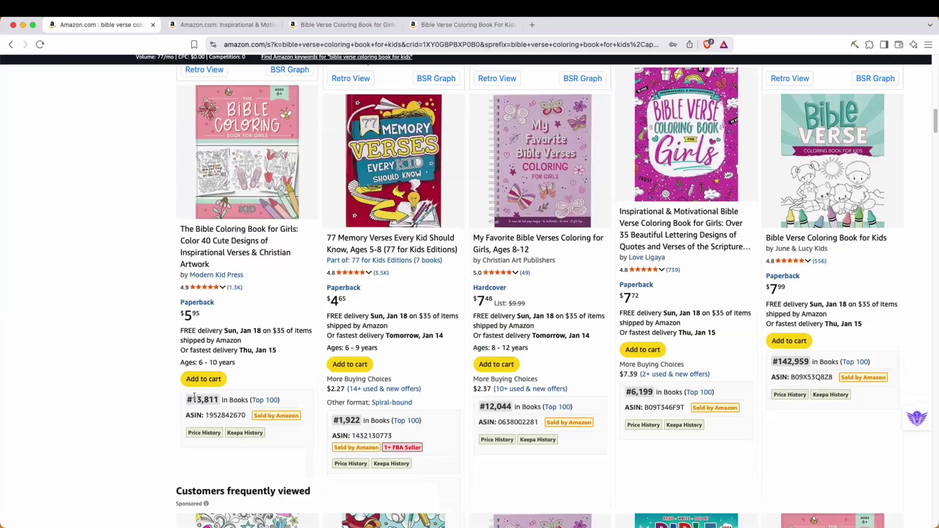
drag(186, 399, 219, 401)
drag(628, 391, 654, 393)
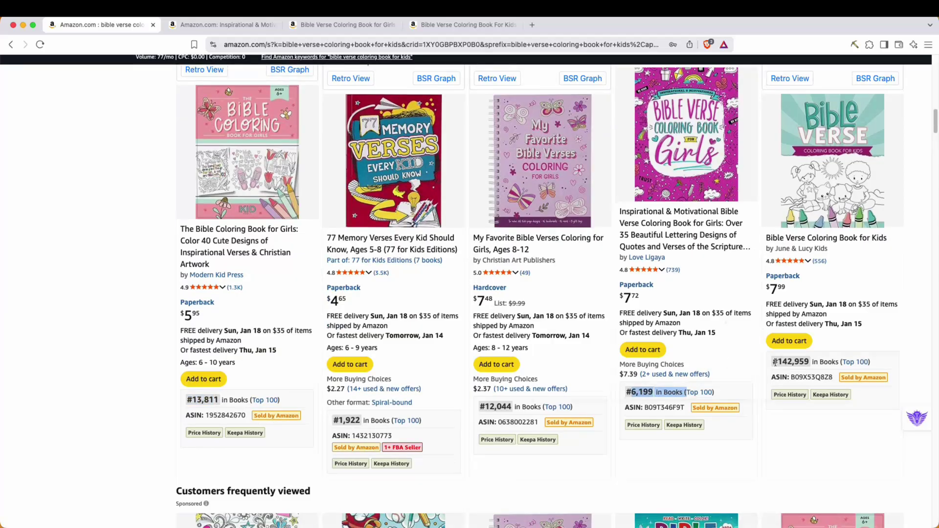
drag(772, 362, 810, 370)
- Mark further sales ranks lower in the results: #134,089, #152,955 and #22,901
scroll(462, 290, down, 8)
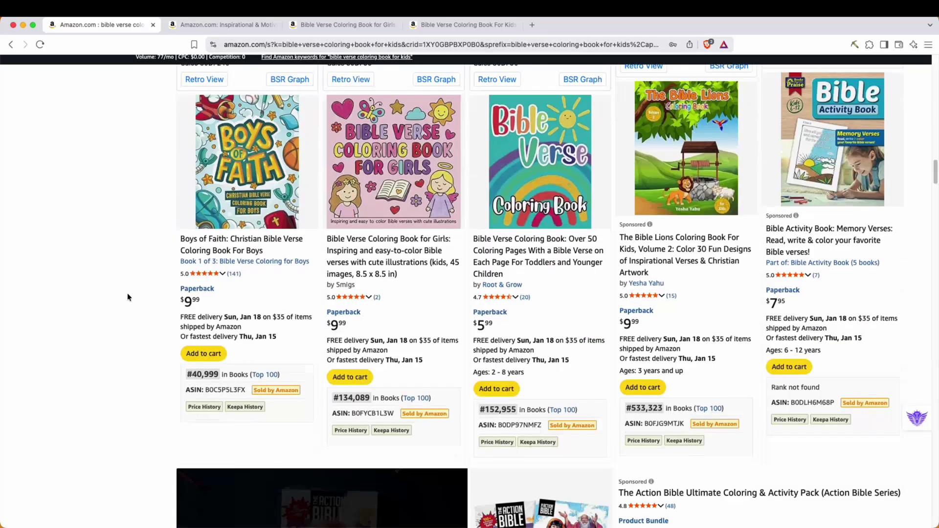
scroll(127, 293, up, 1)
scroll(146, 320, down, 1)
drag(187, 374, 221, 375)
drag(333, 398, 373, 397)
drag(482, 410, 532, 409)
scroll(108, 342, down, 15)
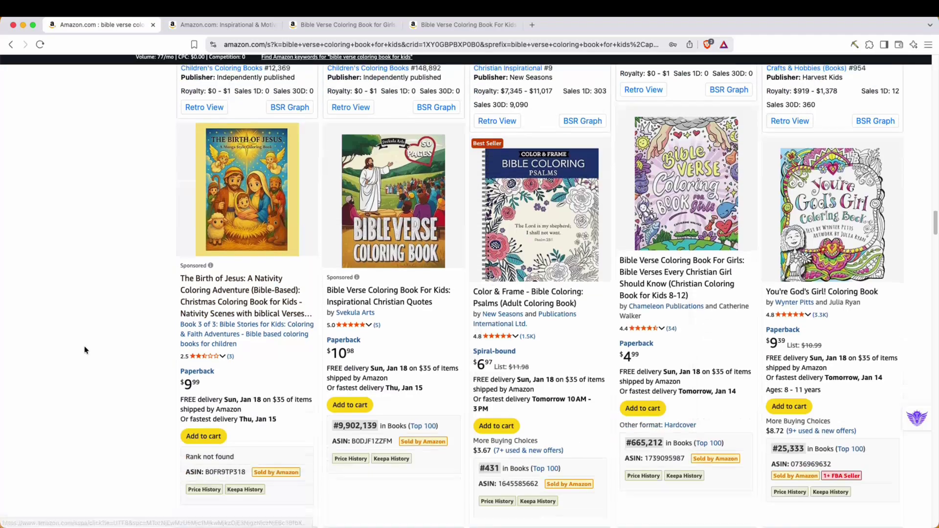
scroll(87, 343, down, 9)
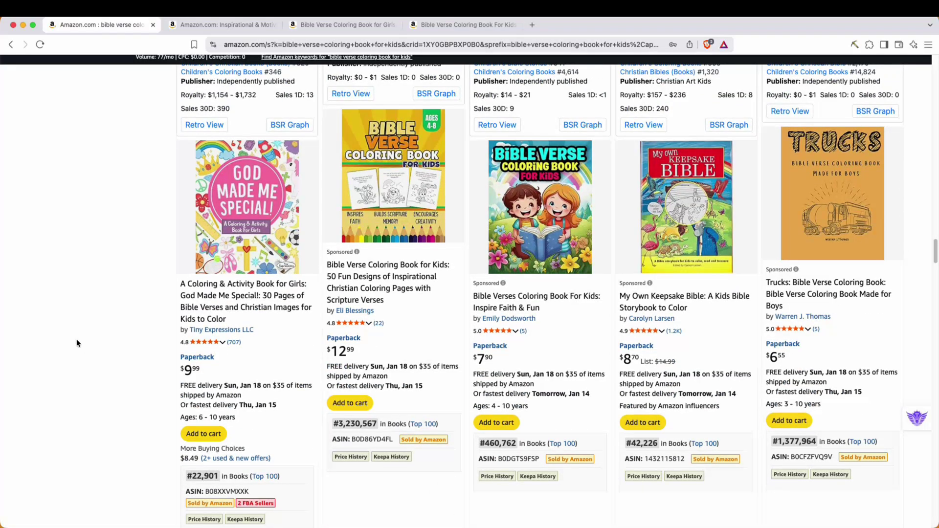
scroll(83, 341, down, 2)
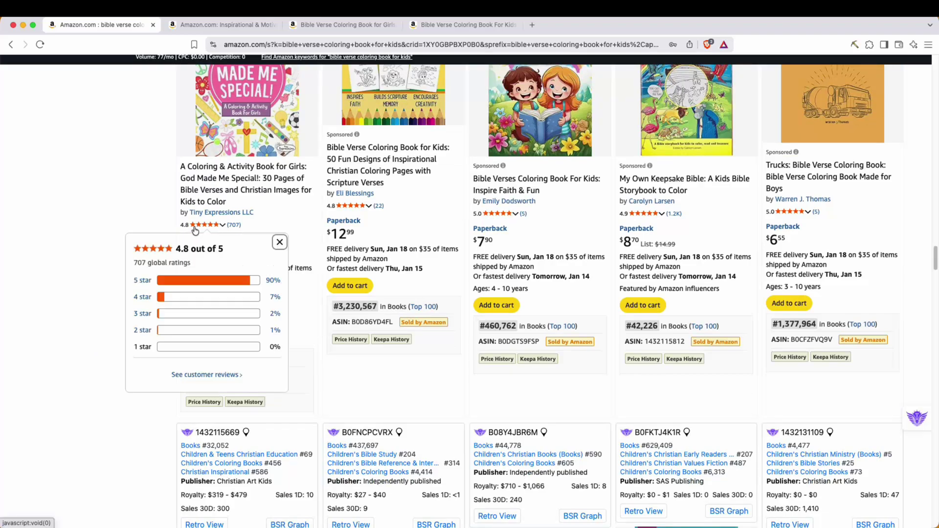
drag(186, 359, 222, 357)
- Mark the Simple Christian #11,629 and Cute Christian #33,006 sales ranks and check product details
scroll(143, 372, down, 6)
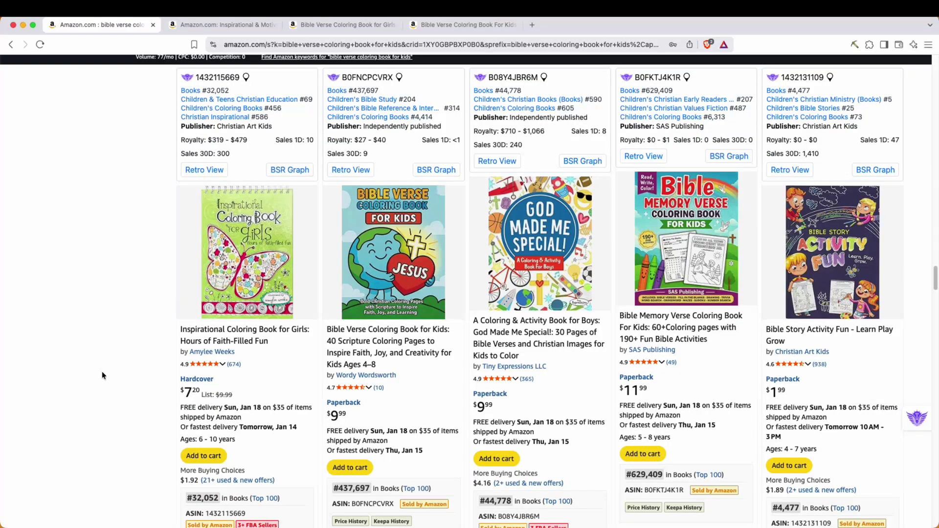
scroll(101, 371, down, 2)
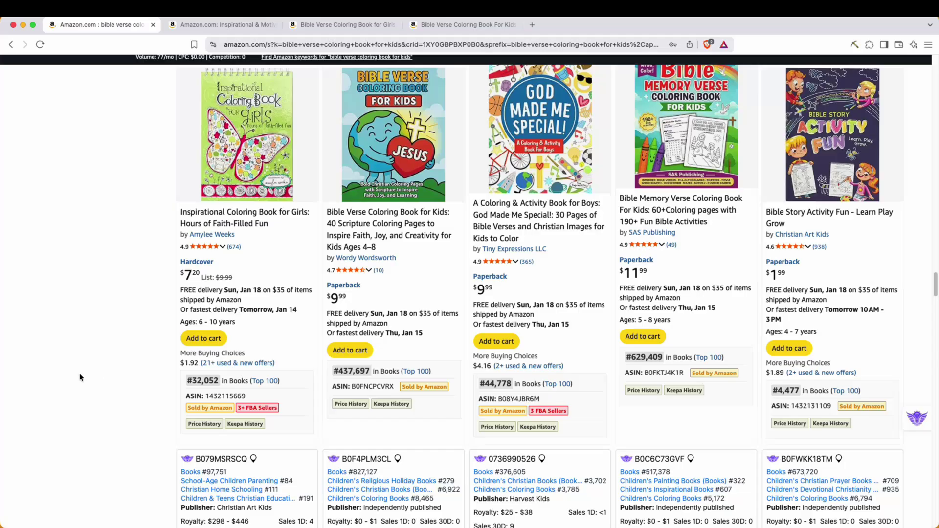
scroll(79, 373, down, 7)
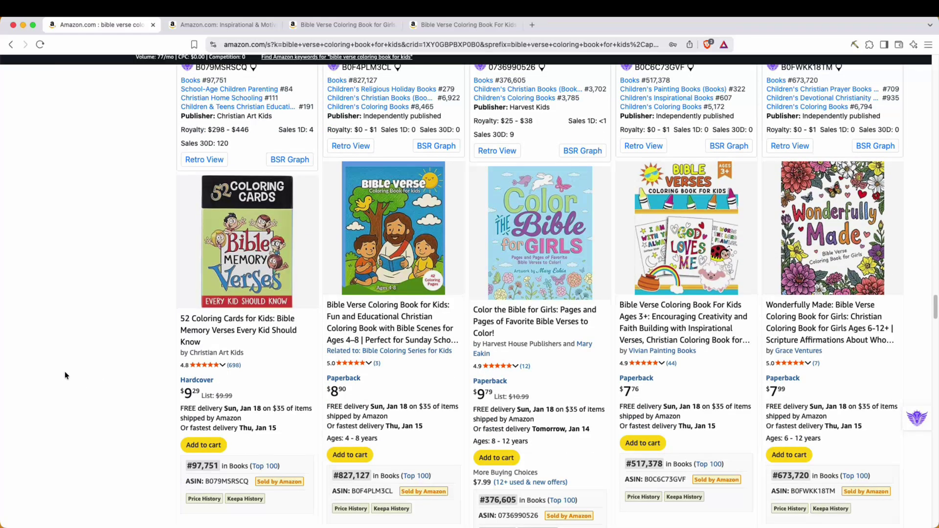
scroll(65, 371, down, 5)
scroll(67, 374, down, 2)
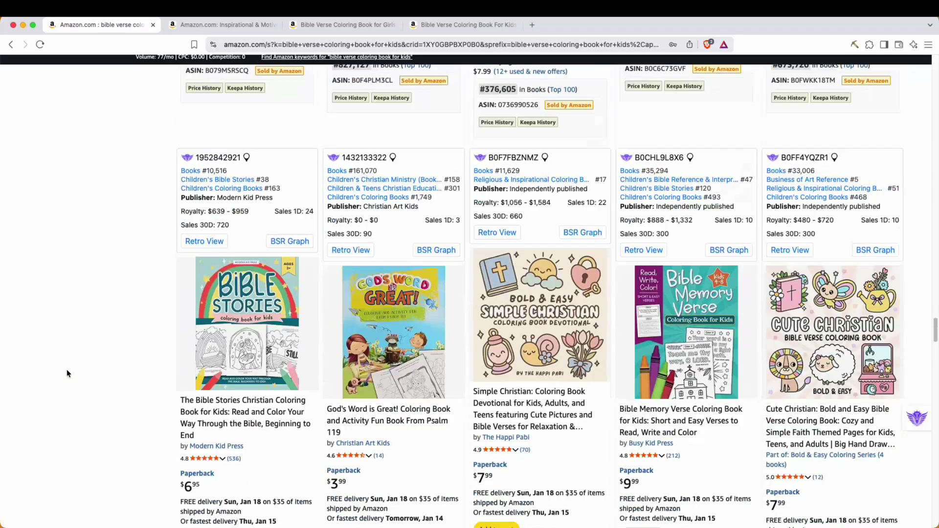
scroll(66, 373, down, 2)
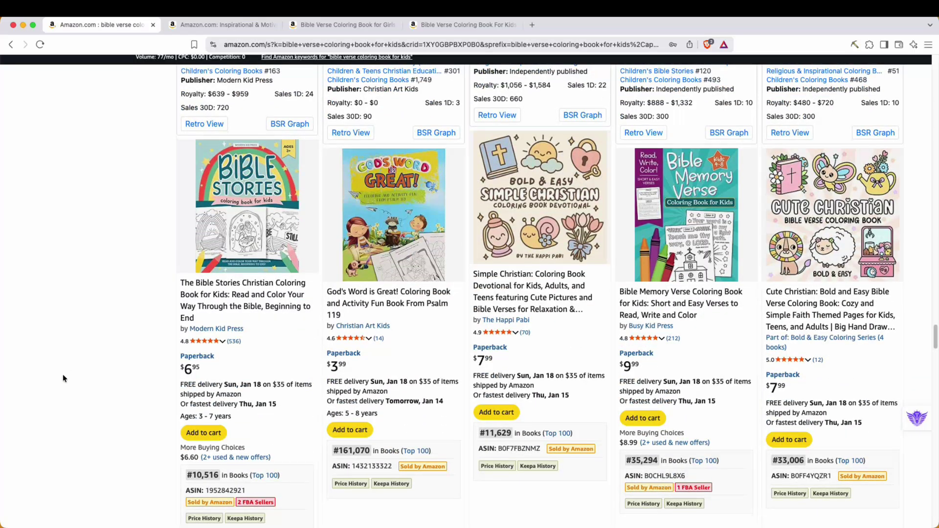
drag(484, 434, 507, 435)
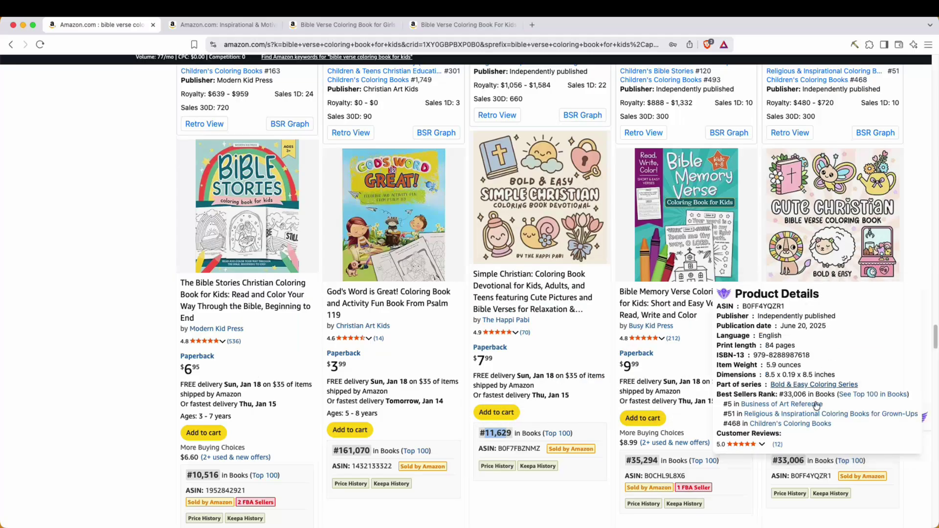
drag(773, 461, 804, 462)
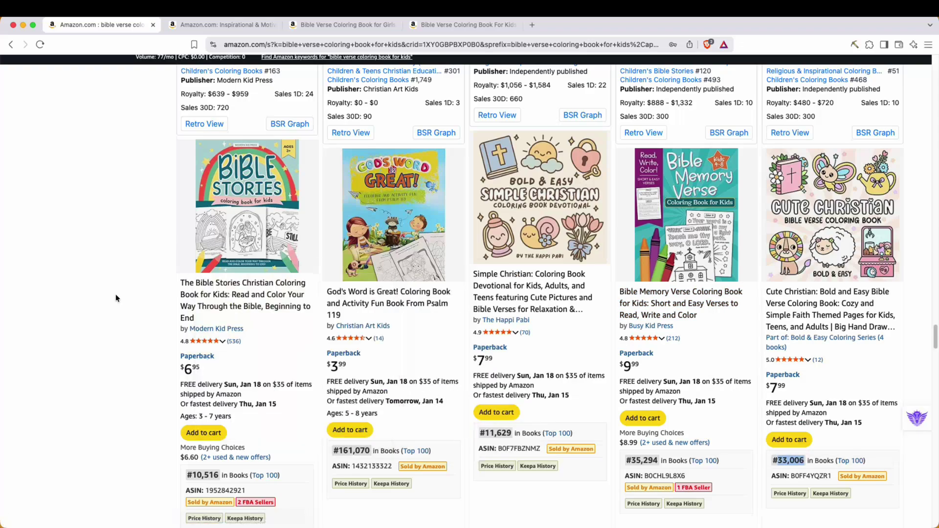
scroll(116, 294, up, 2)
mouse_move(586, 258)
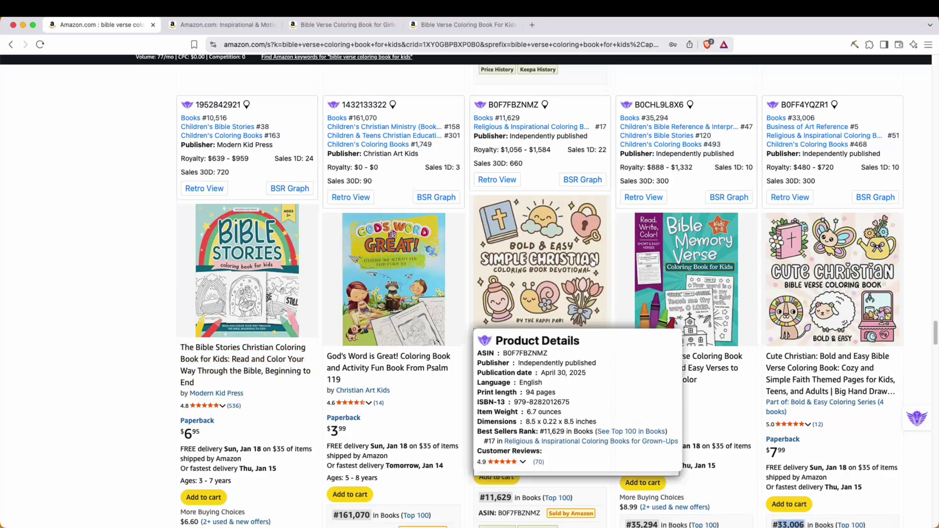
scroll(534, 289, down, 9)
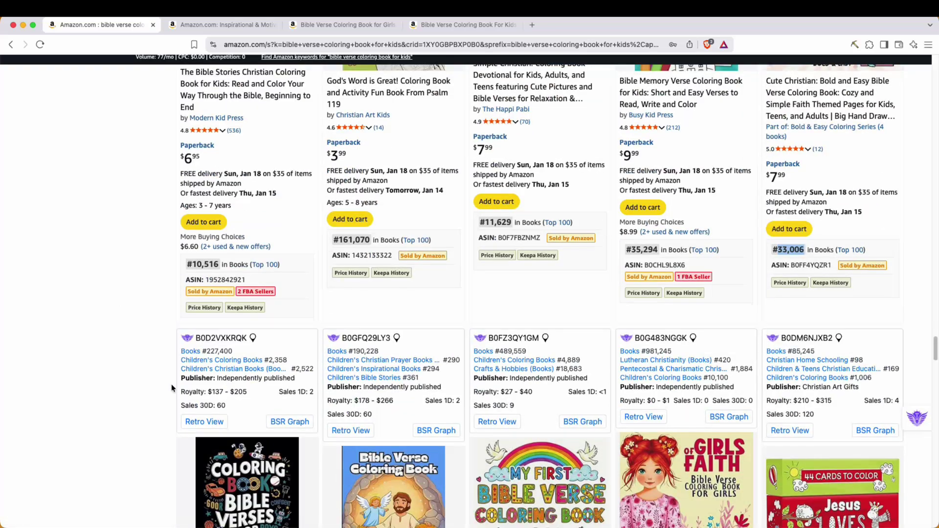
scroll(165, 381, down, 1)
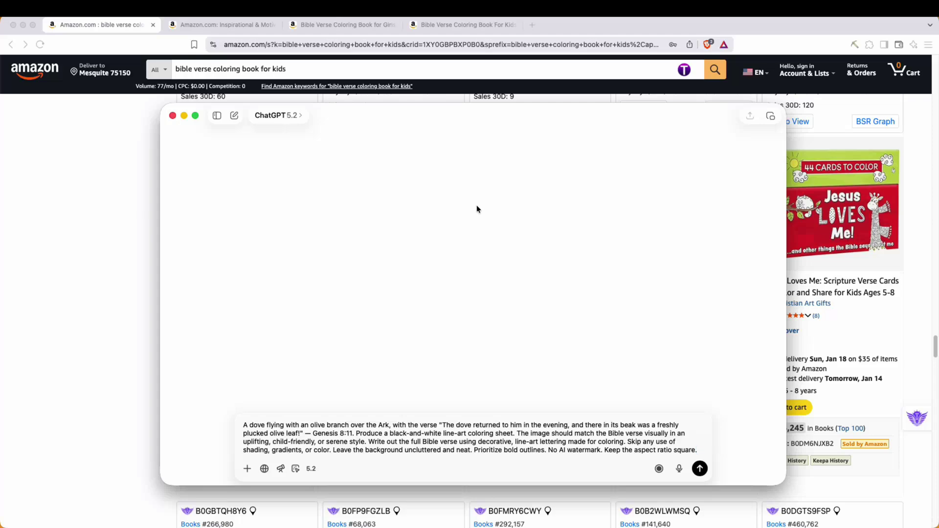
- Review the Genesis 8:11 dove-and-Ark prompt's black-and-white, verse-matching and child-friendly requirements
drag(488, 119, 487, 120)
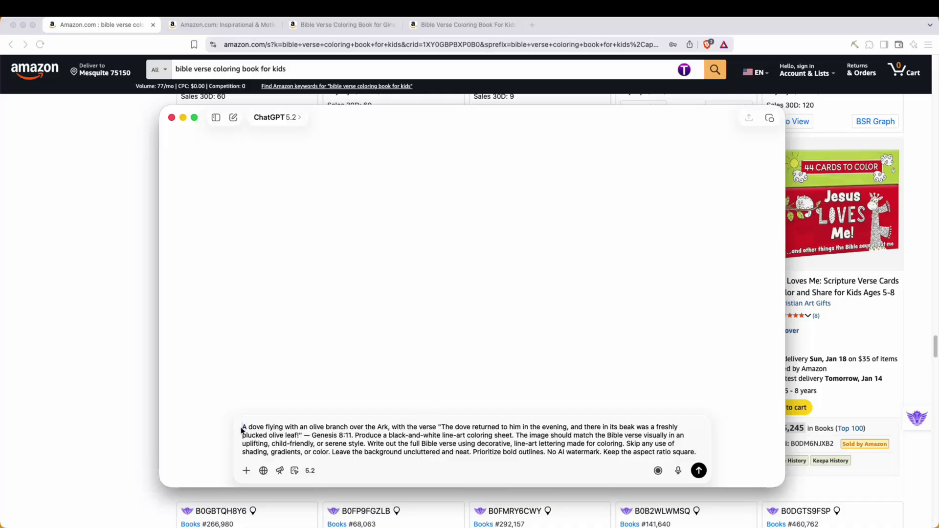
click(587, 444)
drag(685, 450, 248, 435)
click(251, 436)
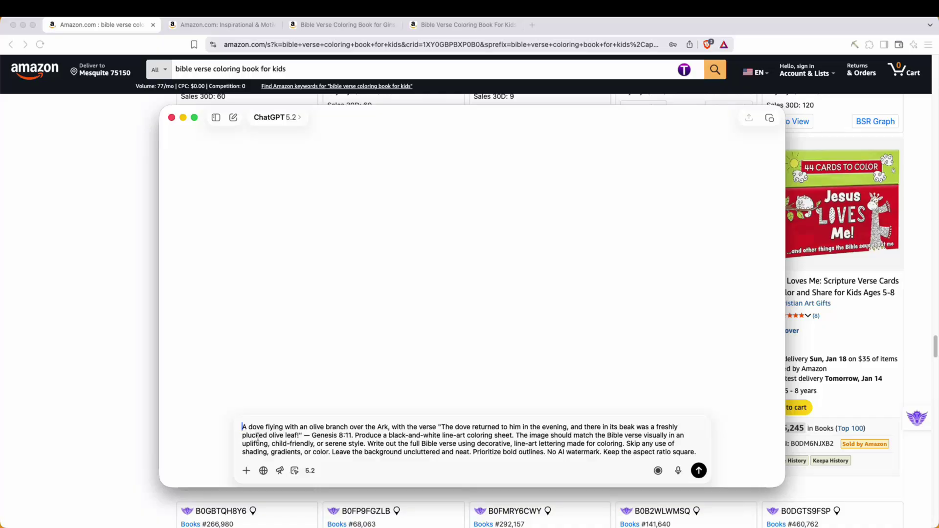
drag(241, 427, 278, 425)
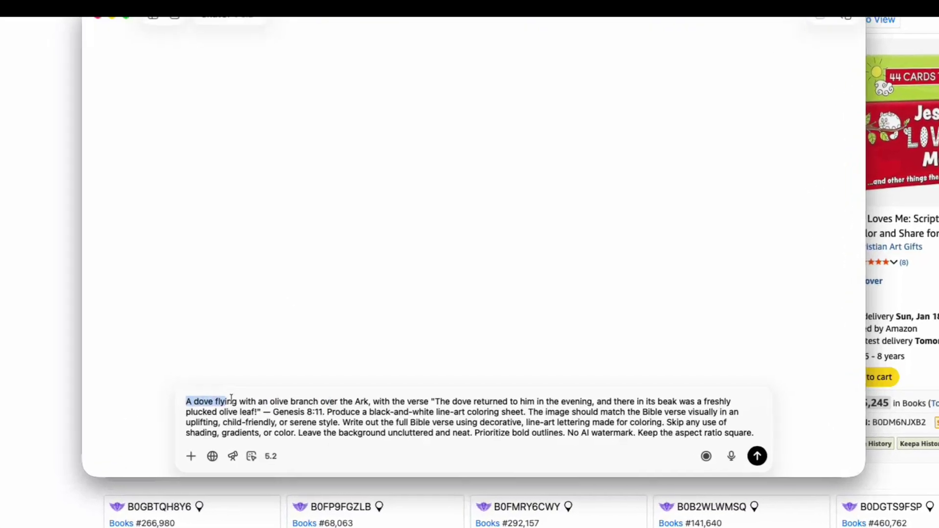
drag(231, 400, 362, 399)
drag(318, 345, 354, 347)
drag(422, 347, 926, 395)
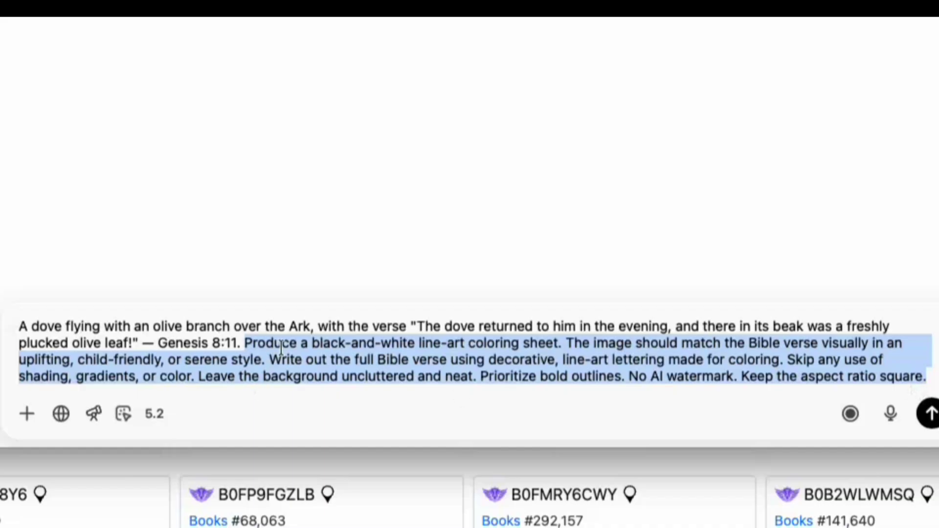
drag(331, 343, 500, 343)
drag(582, 342, 859, 343)
mouse_move(47, 360)
mouse_down()
mouse_move(847, 362)
mouse_move(138, 377)
mouse_move(105, 373)
mouse_move(259, 376)
mouse_move(418, 362)
mouse_move(443, 376)
mouse_move(899, 376)
mouse_up()
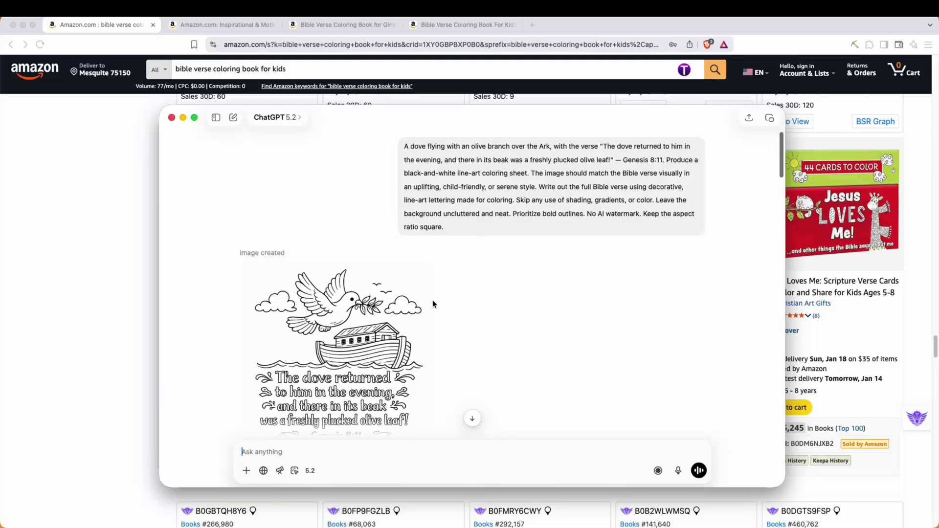
- View the generated dove-and-Ark page full size and select its Genesis 8:11 verse lettering
scroll(431, 301, down, 1)
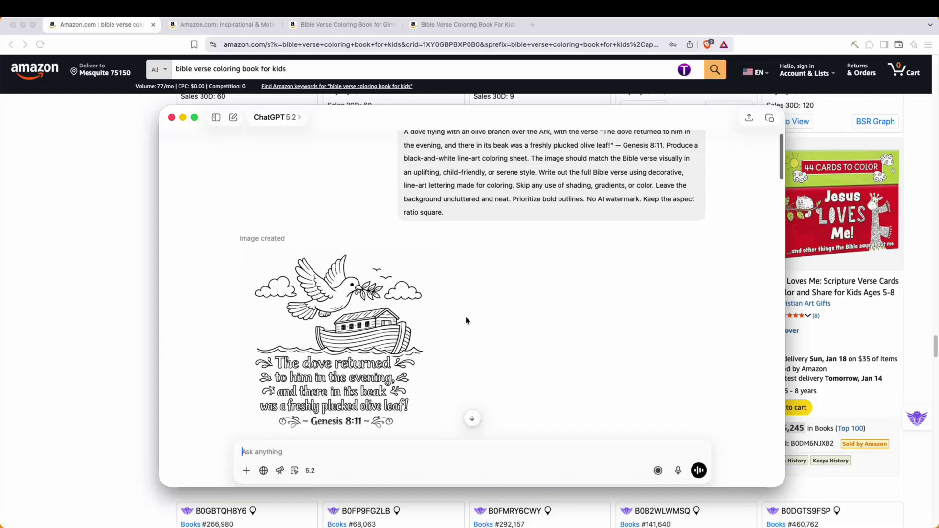
scroll(466, 321, down, 1)
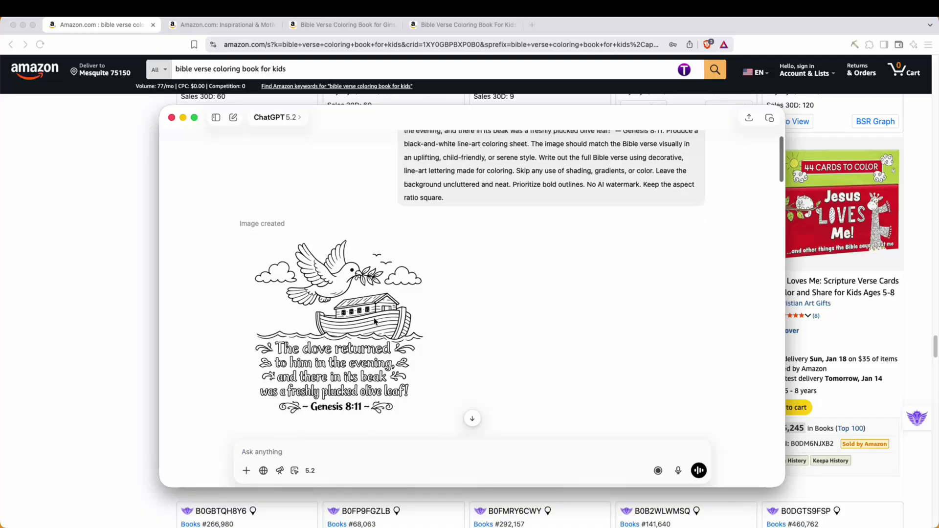
click(373, 323)
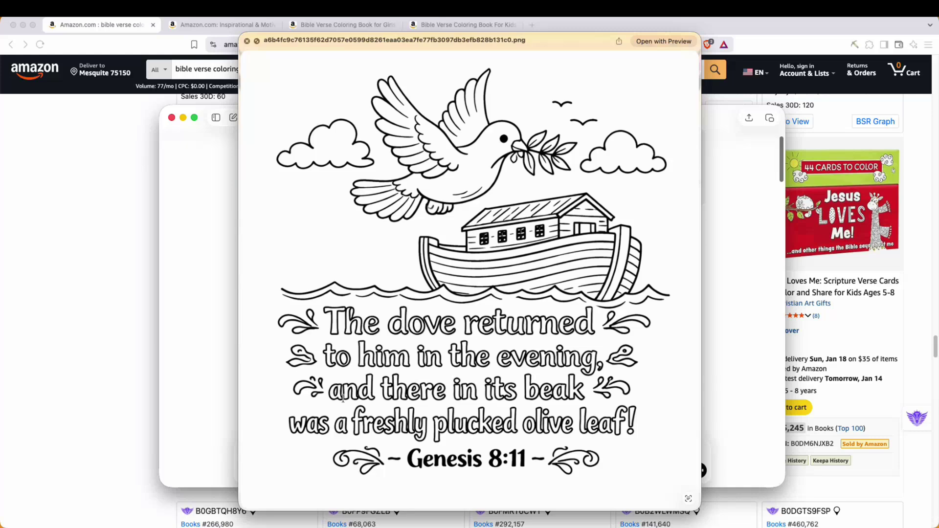
drag(324, 326, 610, 423)
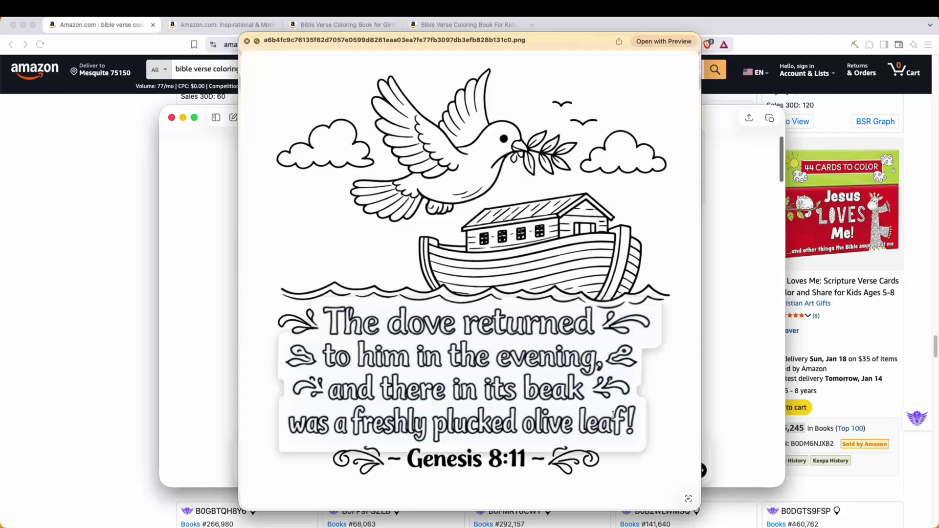
click(608, 416)
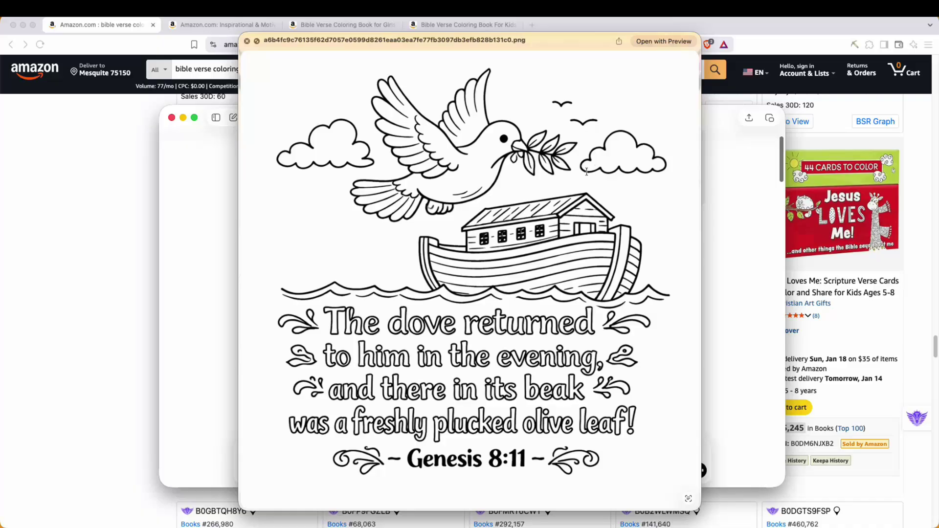
drag(324, 326, 609, 423)
click(578, 438)
drag(531, 459, 362, 356)
key(Escape)
scroll(570, 325, down, 2)
scroll(571, 326, down, 3)
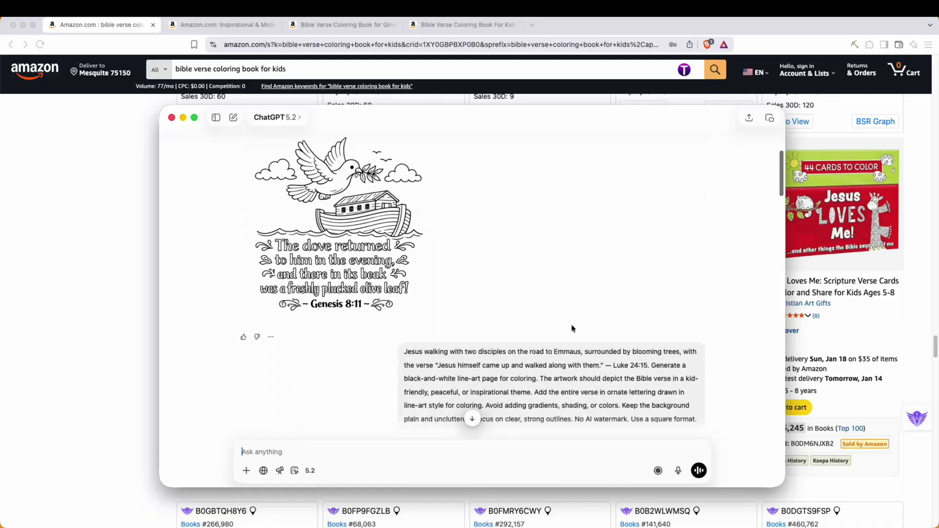
scroll(548, 350, down, 1)
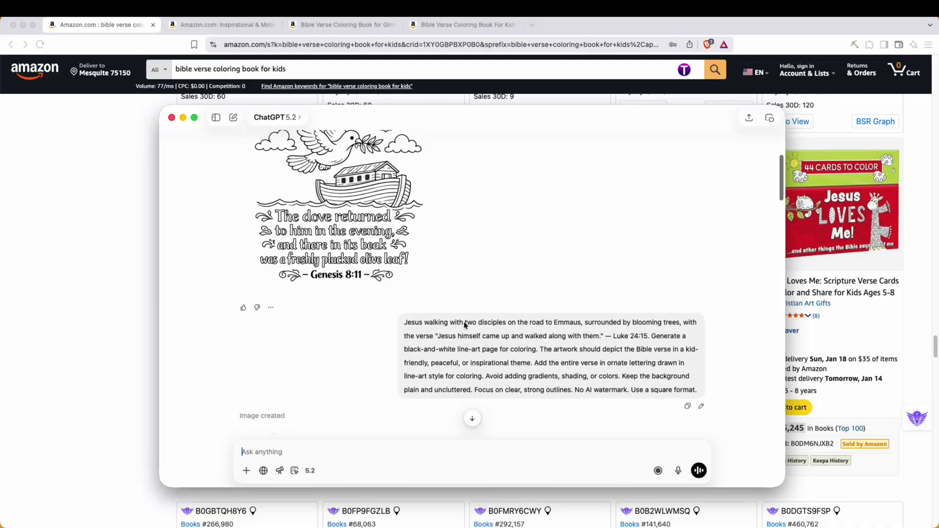
scroll(501, 322, down, 2)
scroll(552, 333, down, 5)
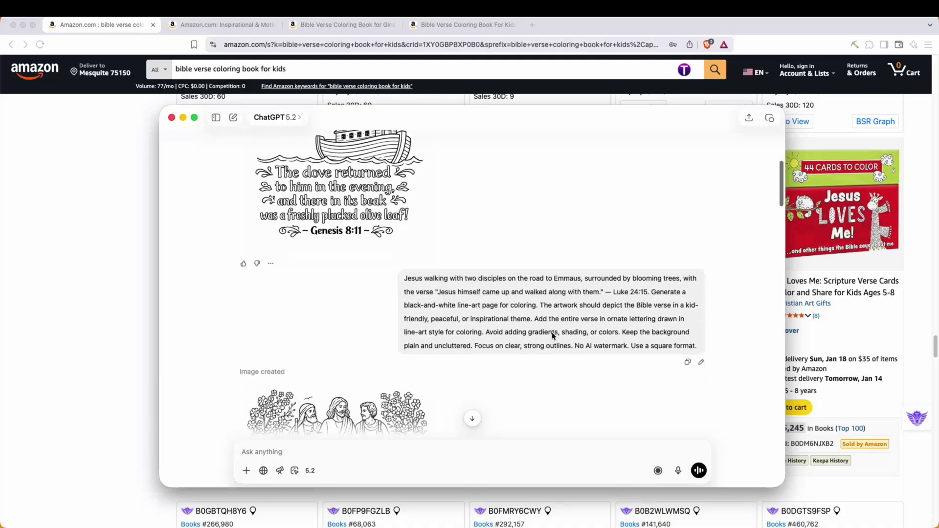
scroll(552, 332, down, 3)
click(358, 329)
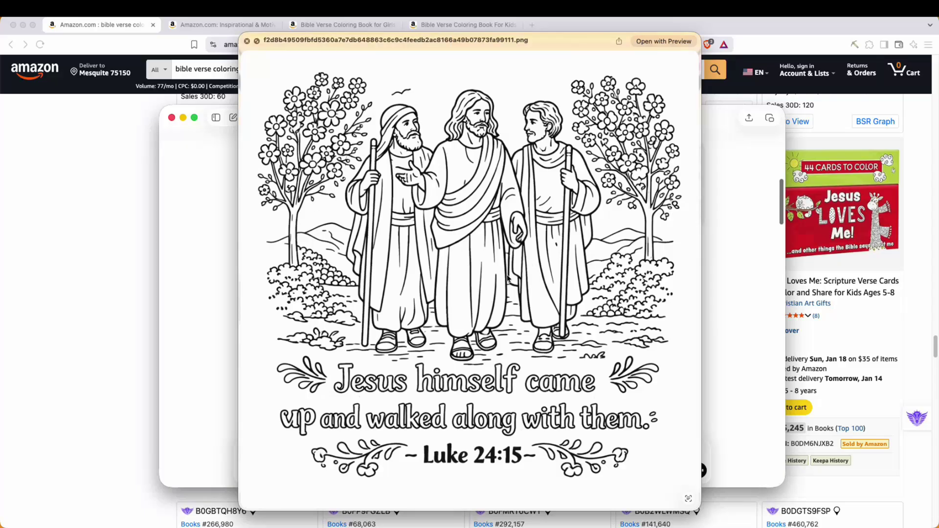
key(space)
scroll(512, 303, down, 3)
scroll(450, 316, down, 2)
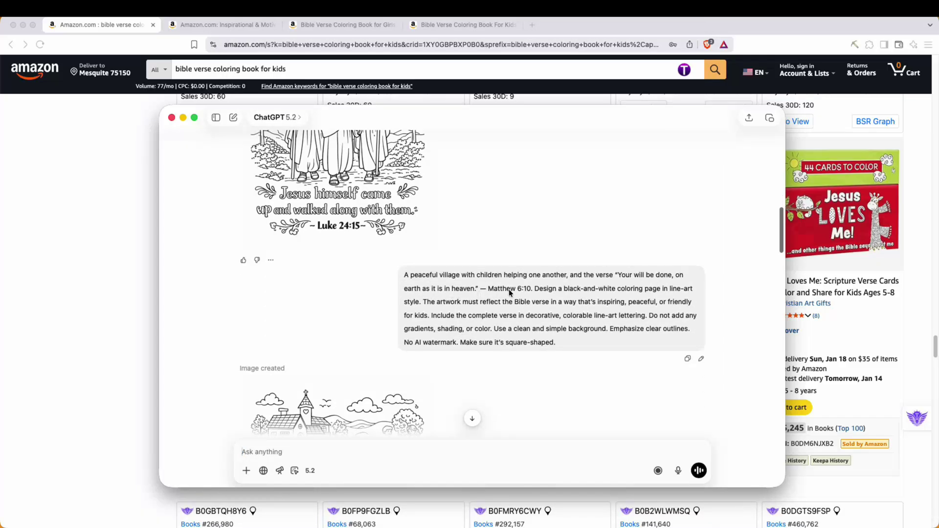
scroll(561, 292, down, 2)
key(space)
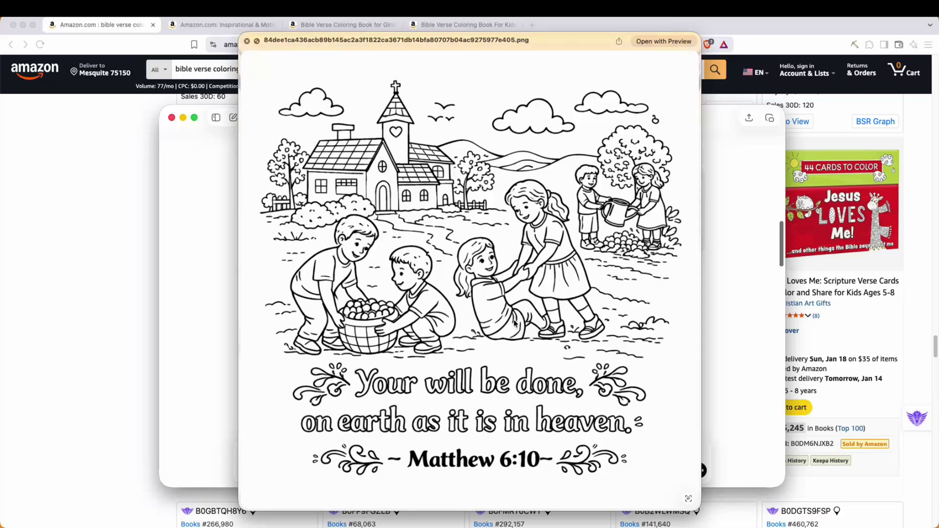
- Close the Matthew 6:10 image and inspect the John 14:27 tree coloring page full size
key(Escape)
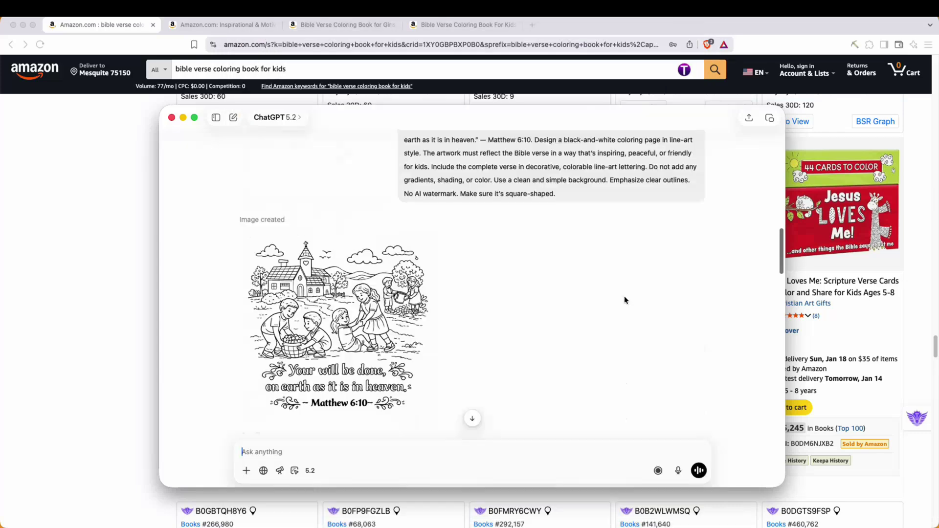
scroll(621, 289, down, 4)
scroll(602, 304, down, 3)
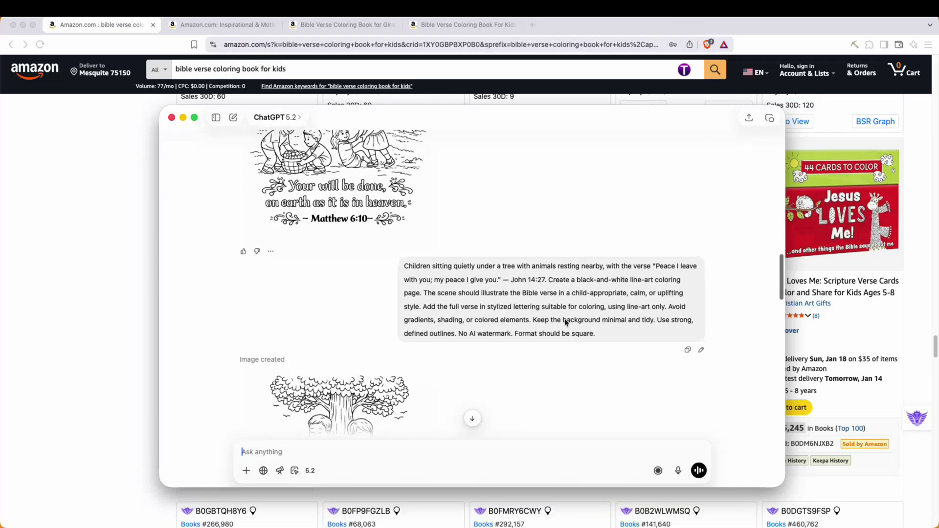
scroll(566, 318, down, 3)
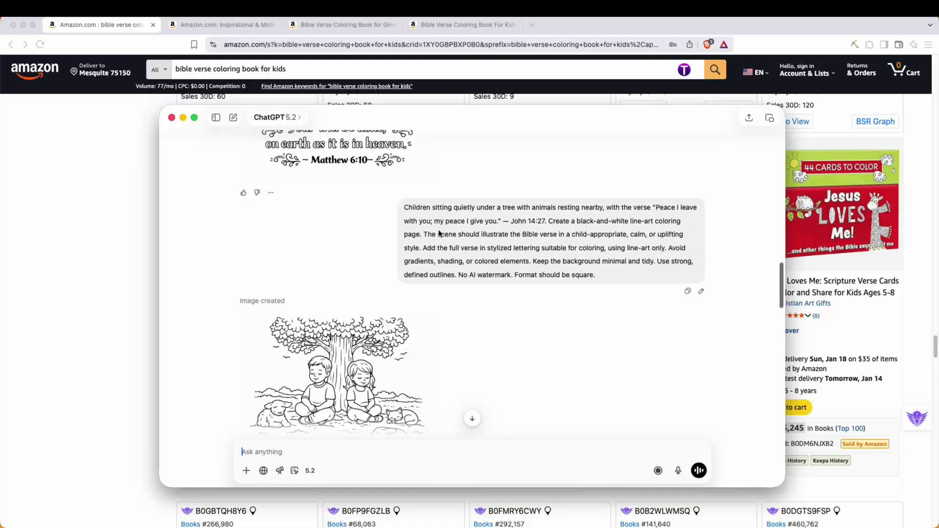
scroll(411, 281, down, 4)
click(367, 321)
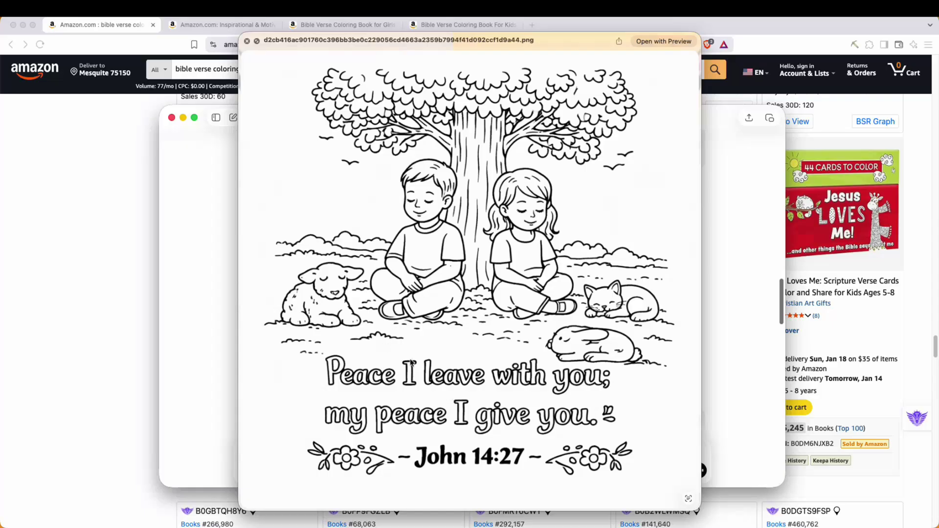
key(Escape)
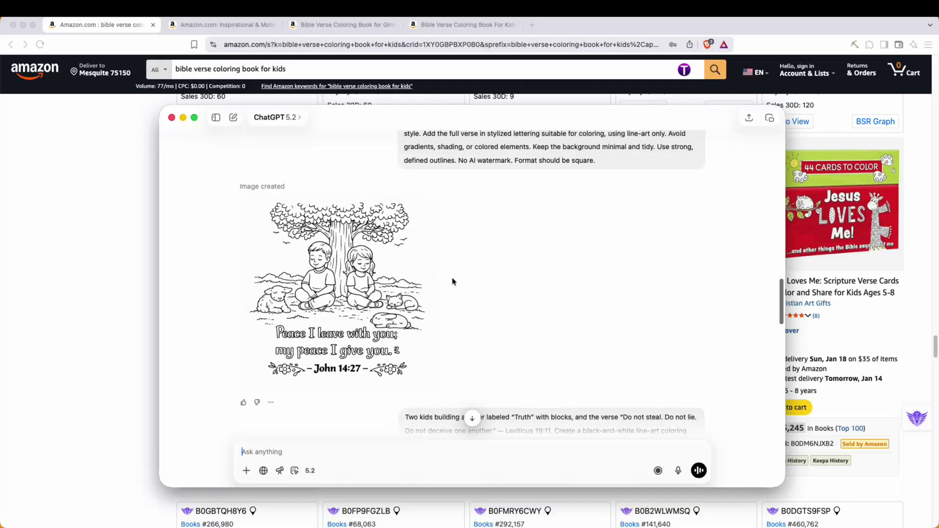
- Inspect the Leviticus 19:11 coloring page full size
scroll(604, 281, down, 5)
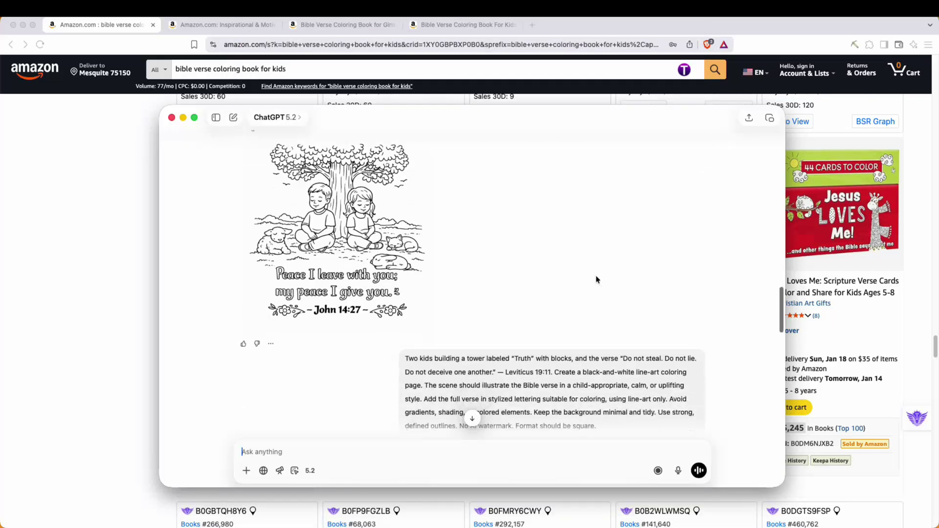
scroll(598, 272, down, 7)
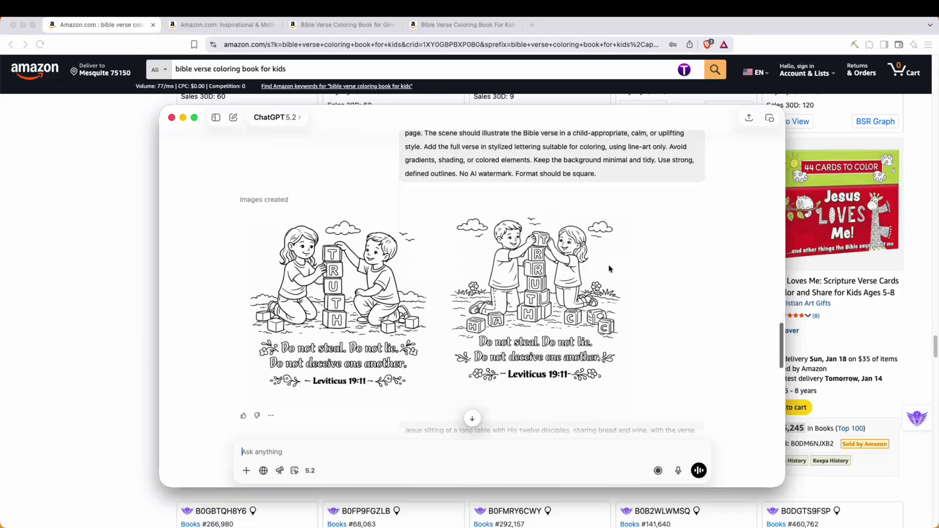
scroll(350, 267, up, 1)
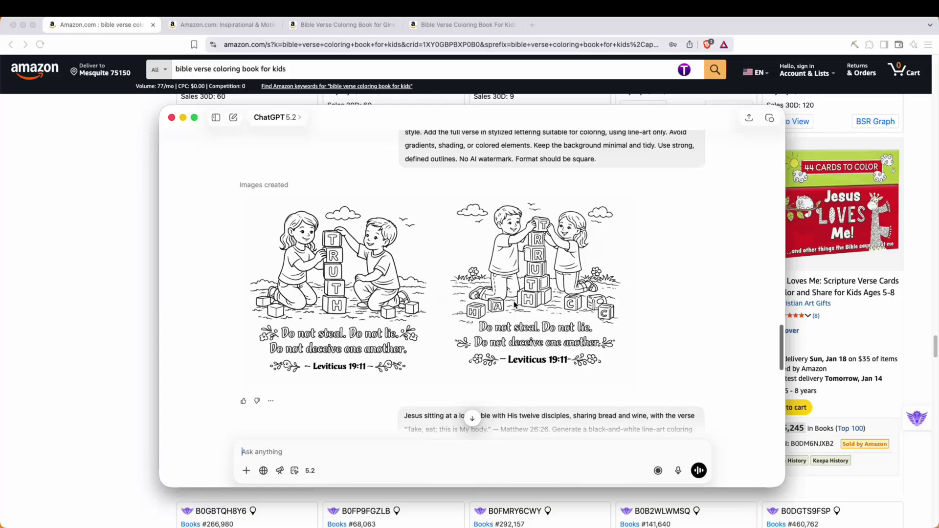
scroll(509, 301, down, 1)
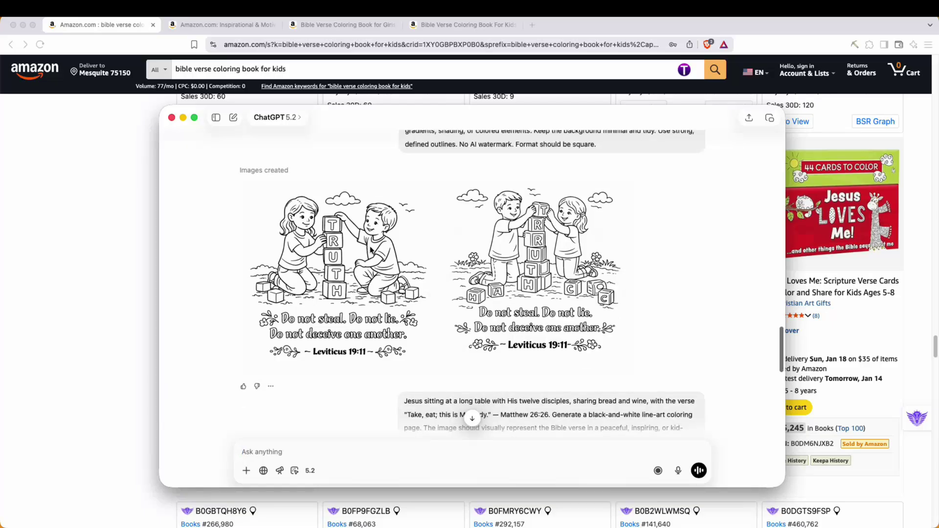
click(372, 251)
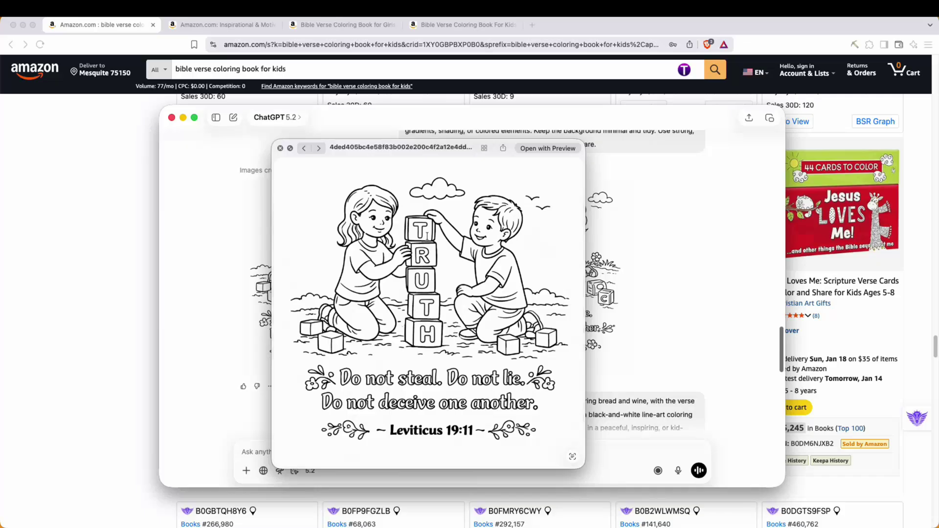
key(Escape)
- Inspect the Last Supper coloring page with its Matthew 26:26 verse enlarged
scroll(386, 274, down, 5)
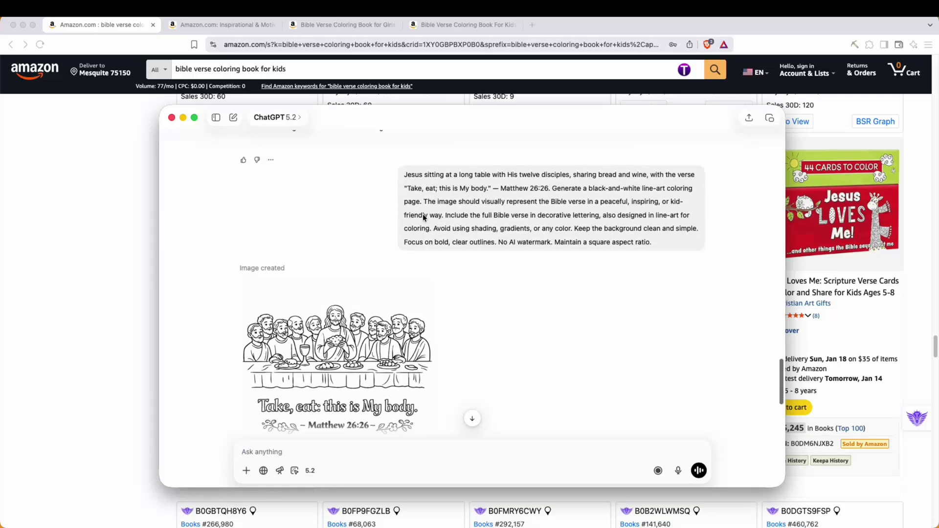
scroll(423, 211, down, 1)
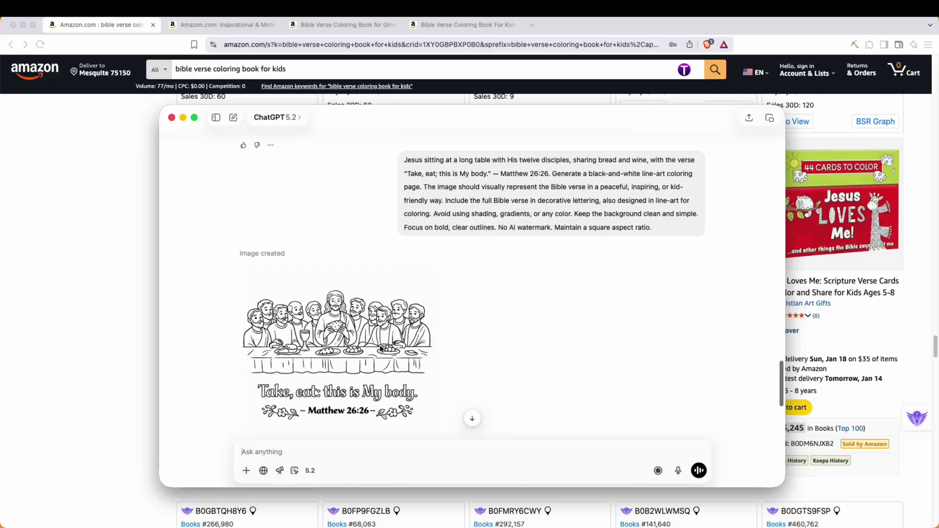
scroll(351, 354, down, 1)
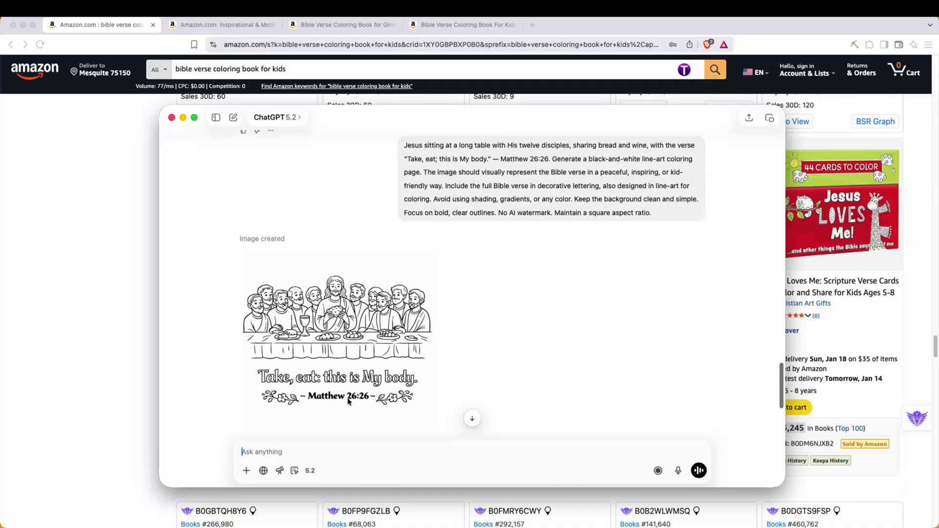
click(344, 321)
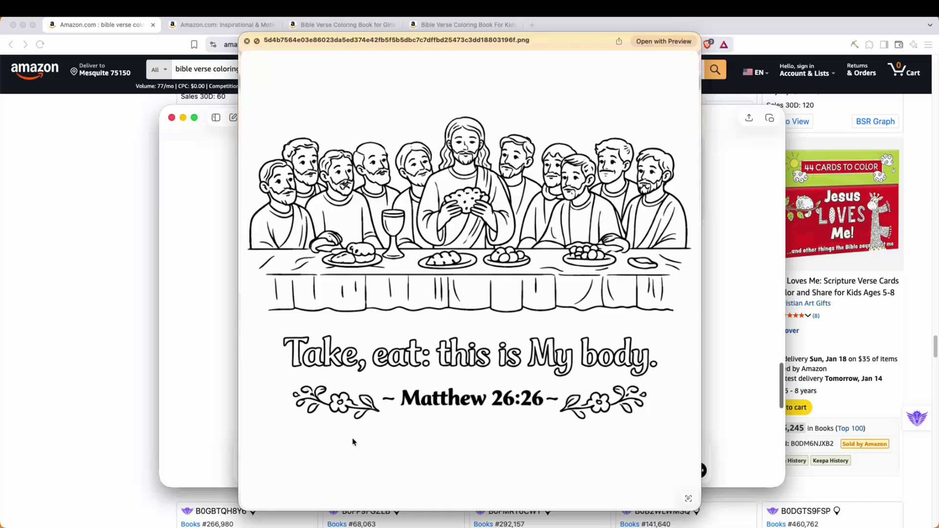
key(Escape)
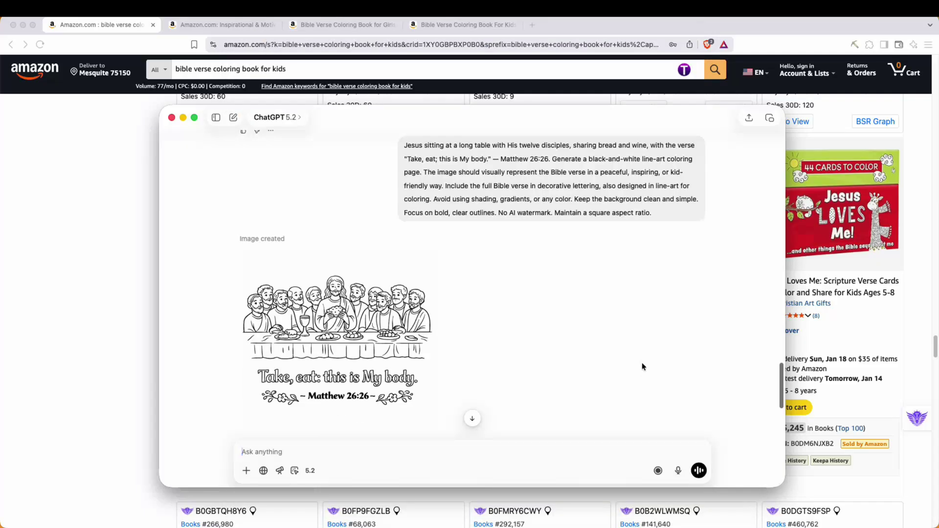
- Create a custom 8.5 × 8.5 inch square Canva design
right_click(347, 338)
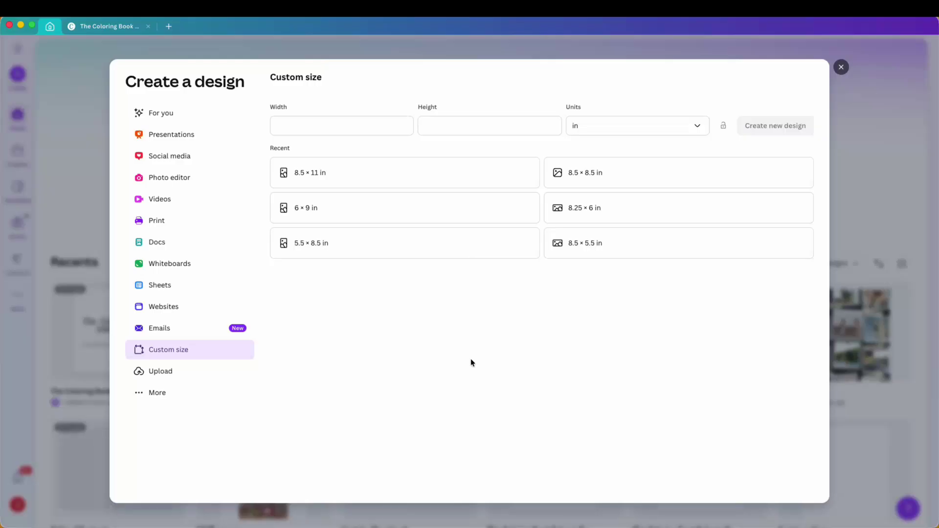
click(329, 127)
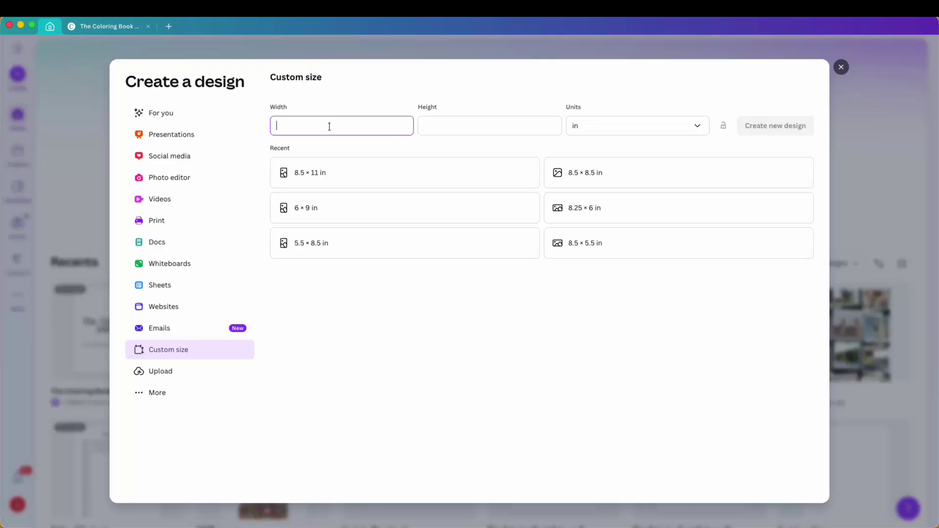
text(8.5)
click(432, 125)
text(8.5)
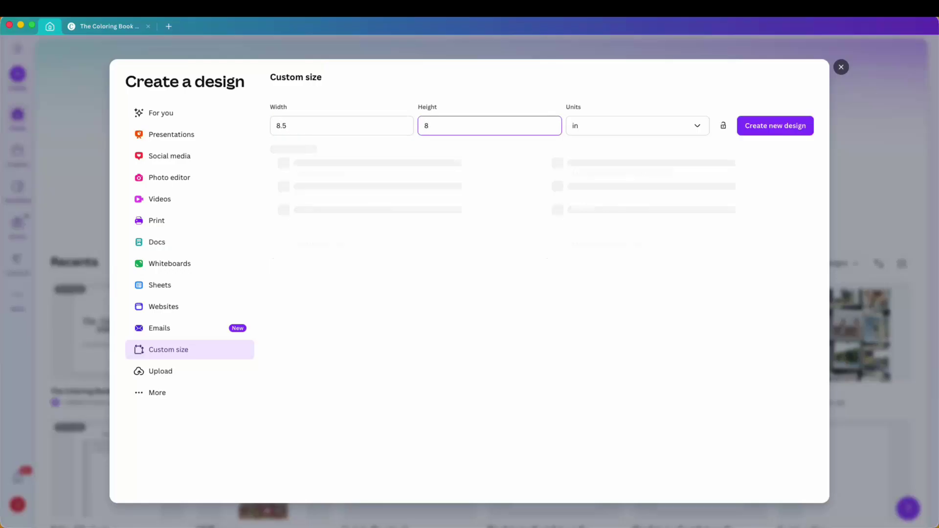
click(783, 125)
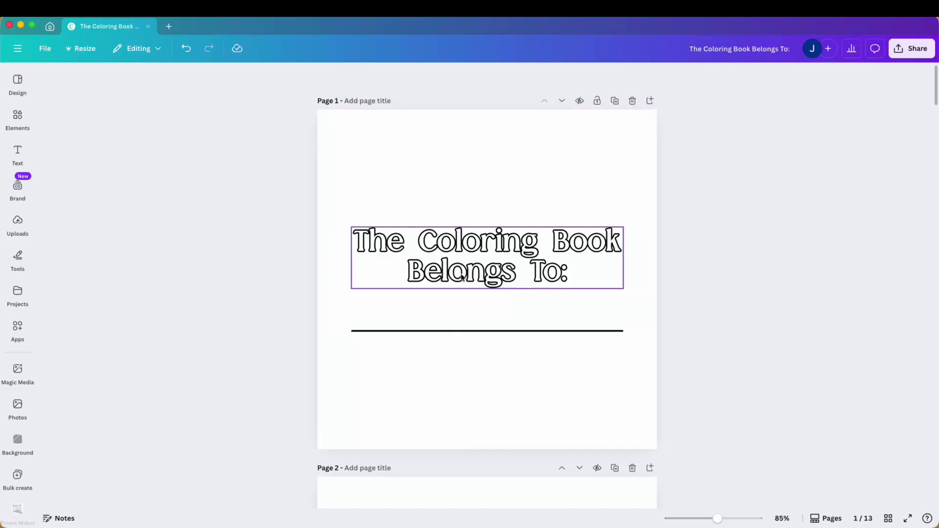
- Raise the black outline thickness on the page 1 title from 60 to 83
click(425, 265)
click(424, 266)
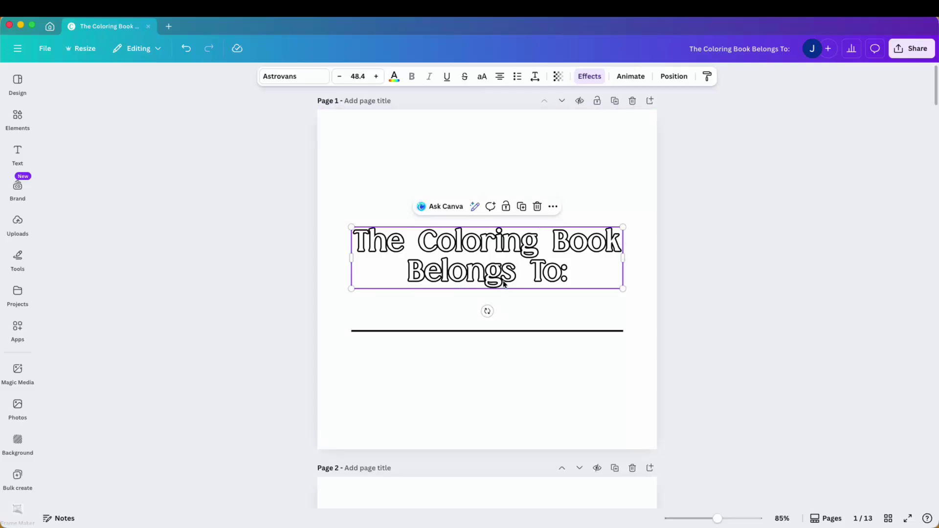
click(590, 77)
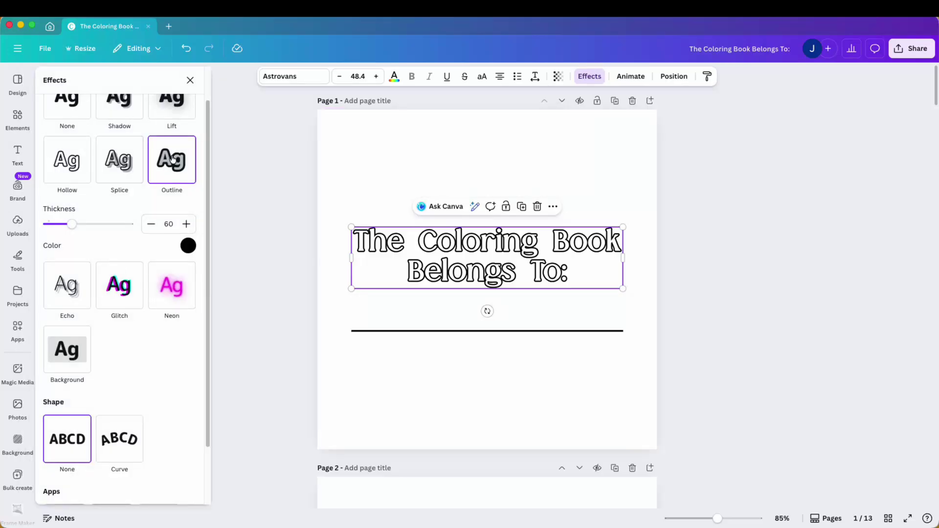
click(188, 246)
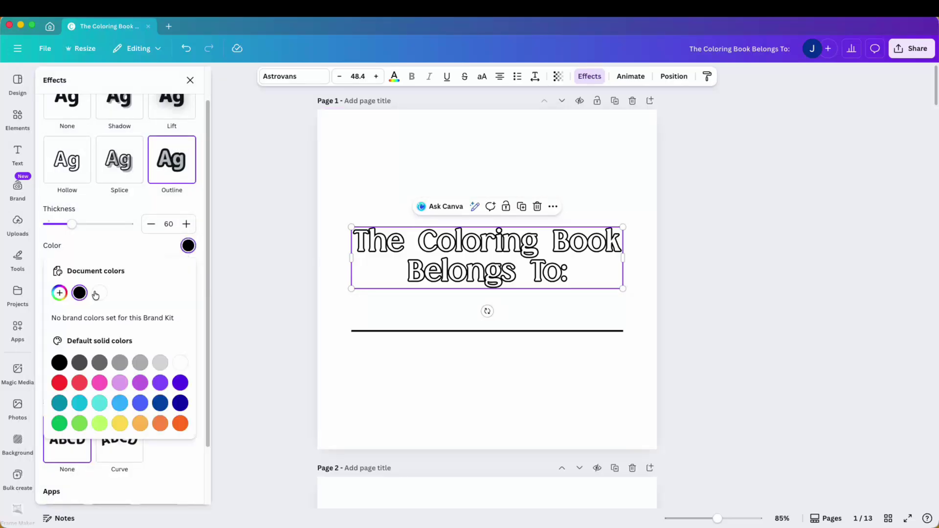
click(78, 292)
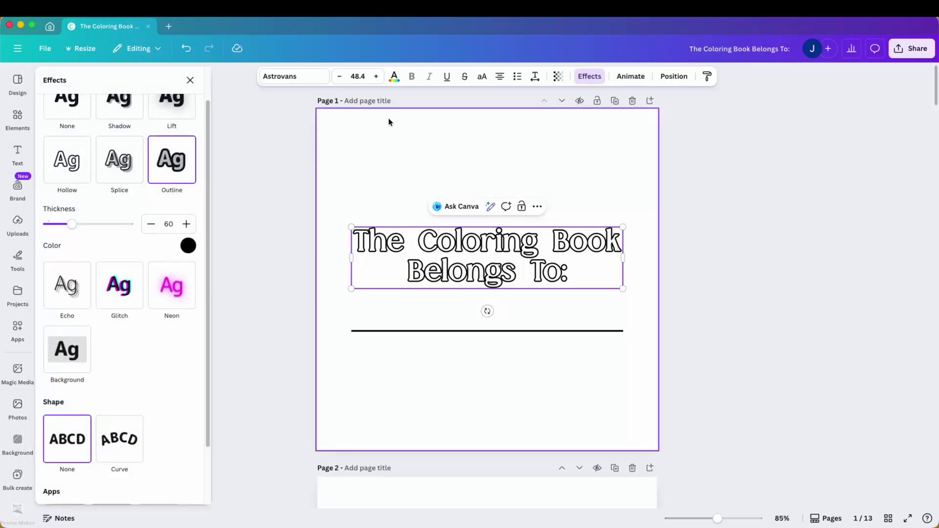
click(394, 76)
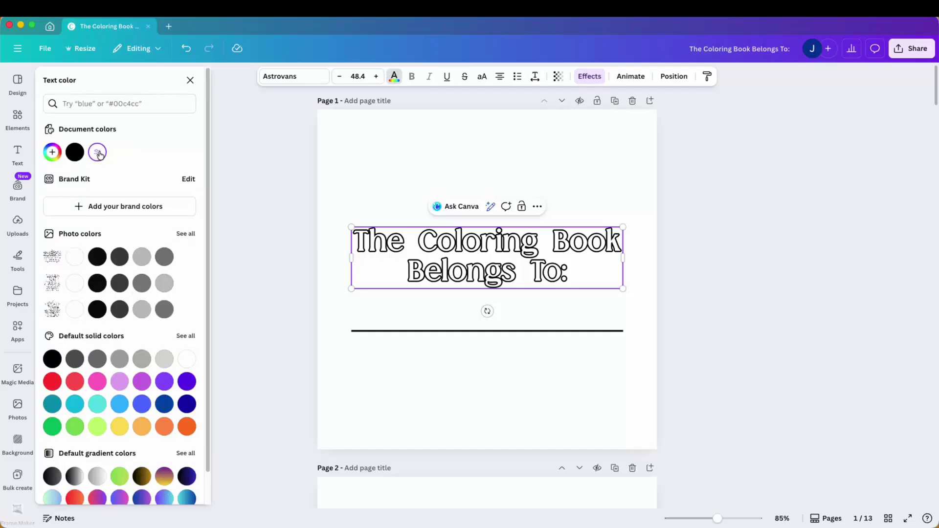
click(590, 76)
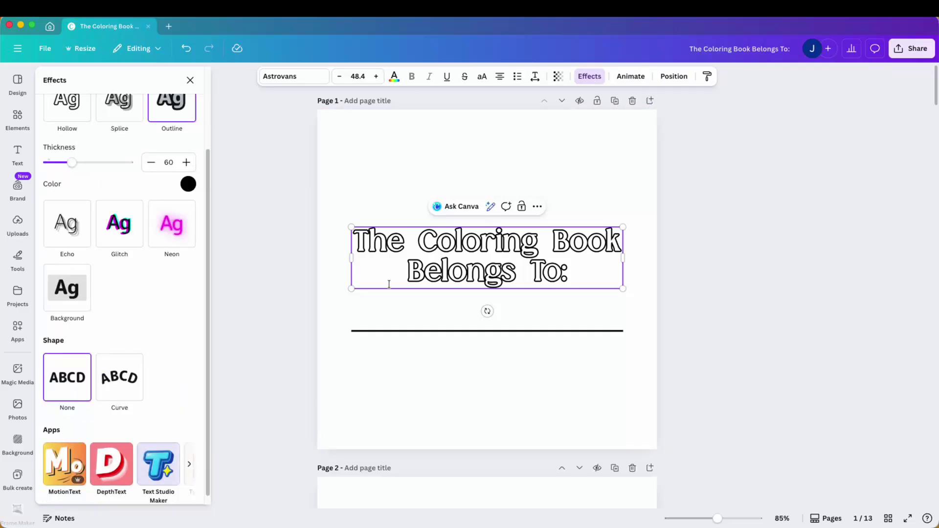
mouse_move(71, 163)
mouse_down()
mouse_move(109, 175)
mouse_move(75, 168)
mouse_move(86, 183)
mouse_move(77, 176)
mouse_up()
click(609, 358)
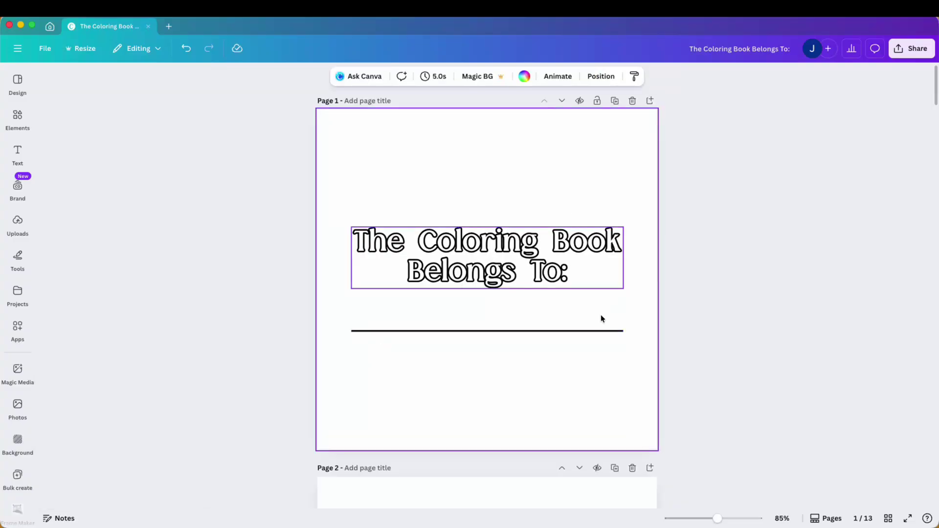
scroll(453, 241, down, 5)
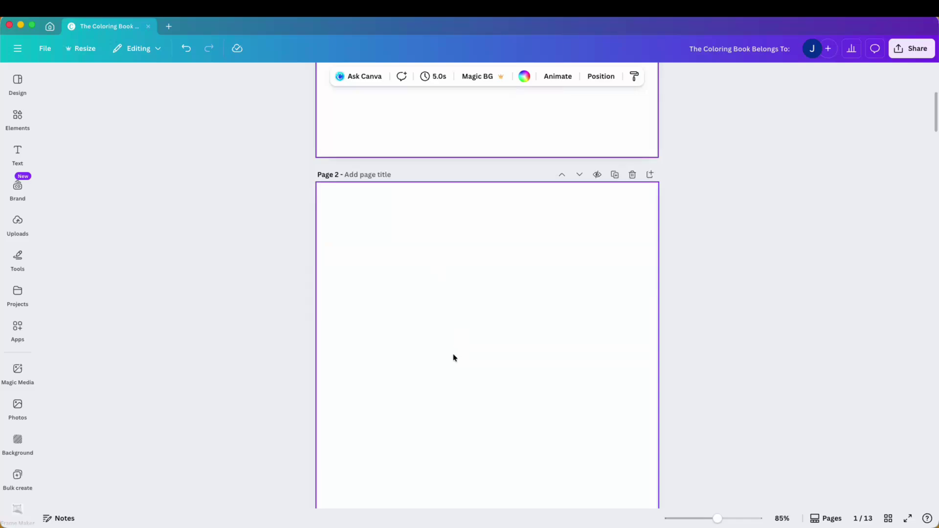
scroll(454, 354, up, 5)
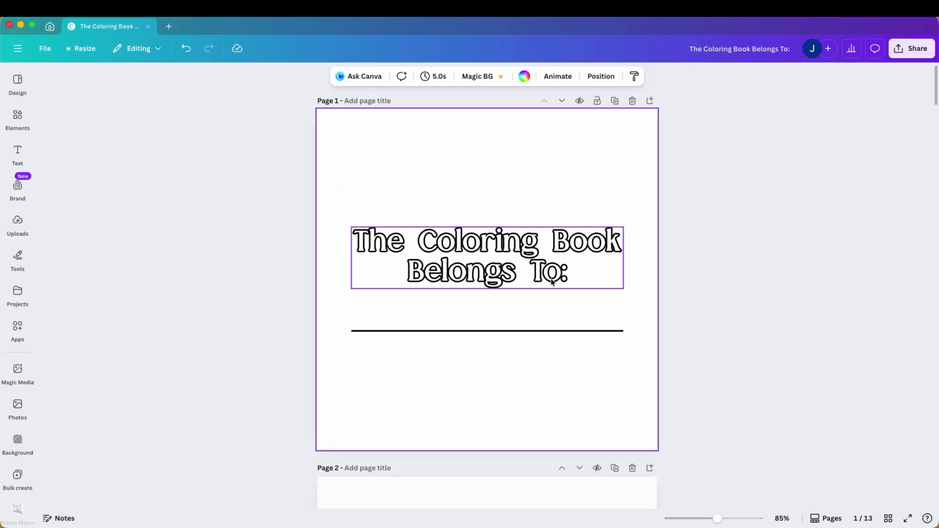
scroll(509, 274, down, 1)
scroll(509, 274, down, 6)
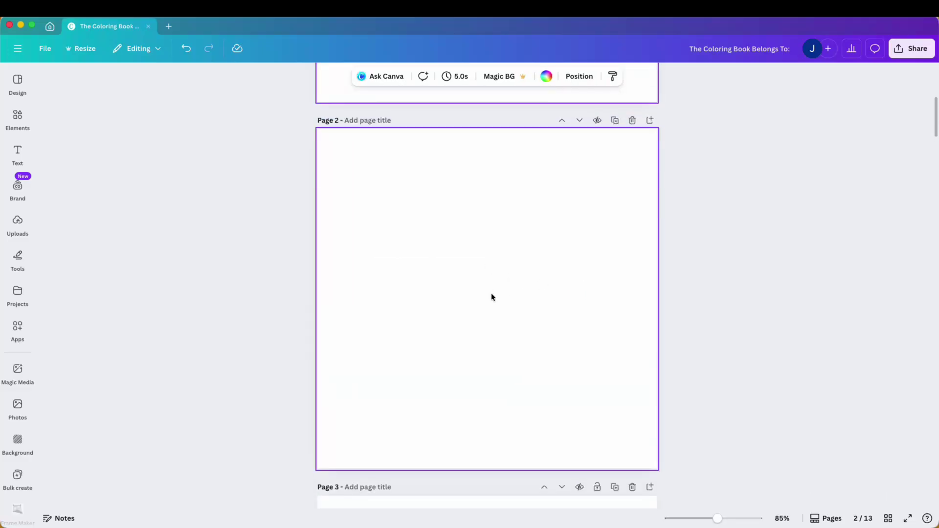
scroll(508, 288, down, 6)
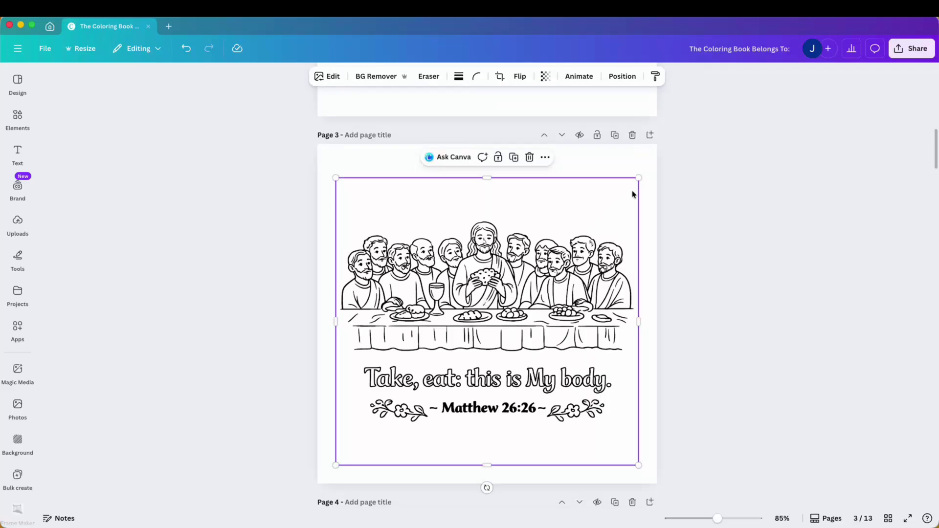
mouse_move(639, 178)
mouse_down()
mouse_move(647, 168)
mouse_move(638, 177)
mouse_up()
click(327, 350)
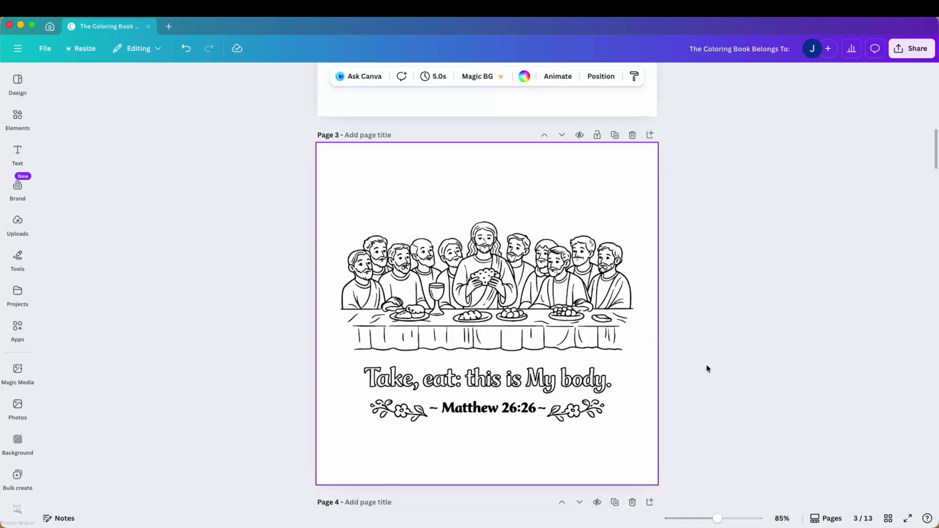
scroll(710, 365, down, 8)
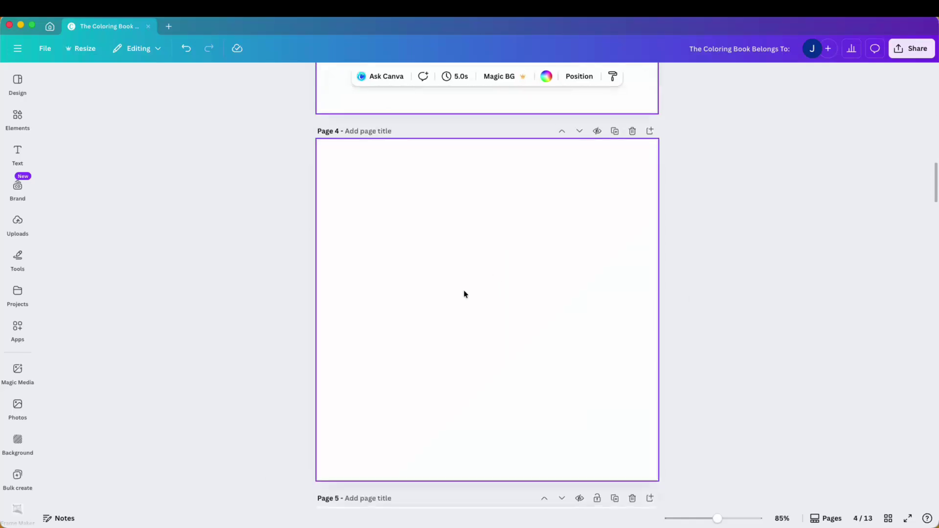
scroll(467, 294, down, 8)
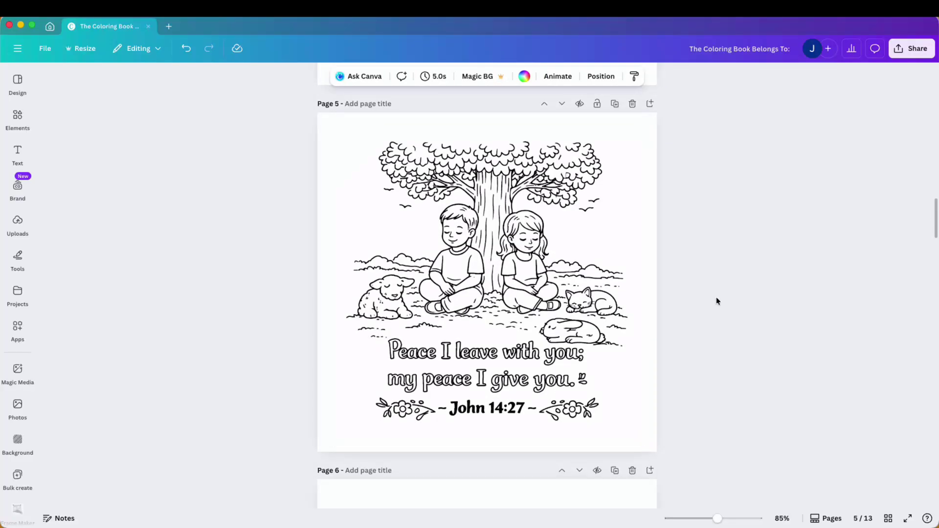
scroll(495, 293, down, 15)
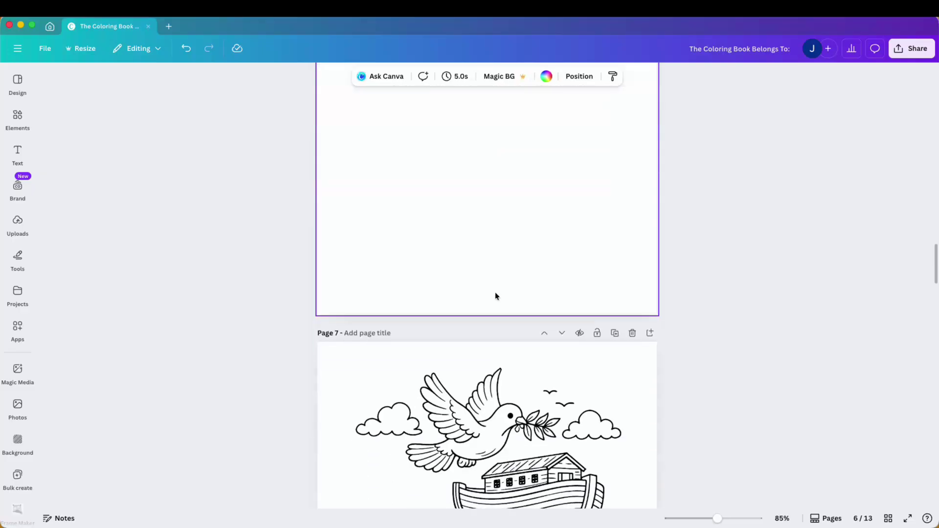
scroll(497, 323, down, 12)
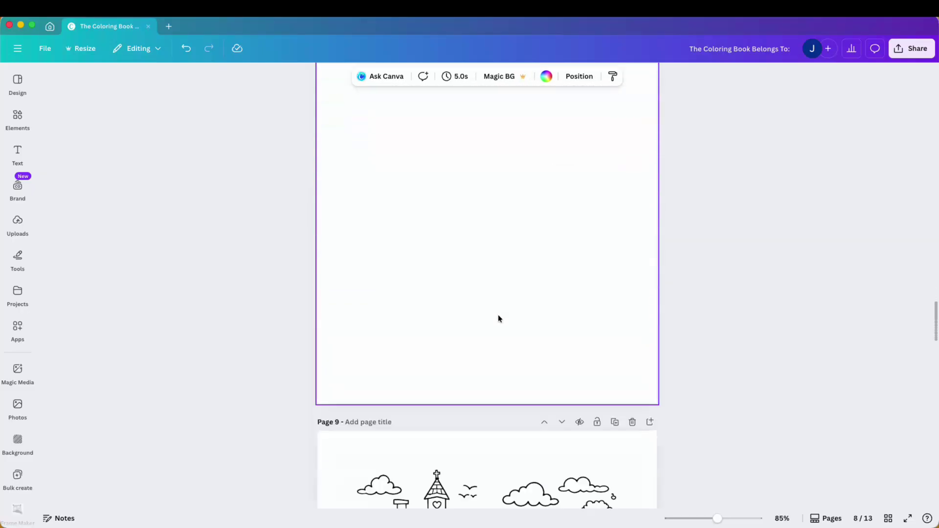
scroll(498, 316, down, 12)
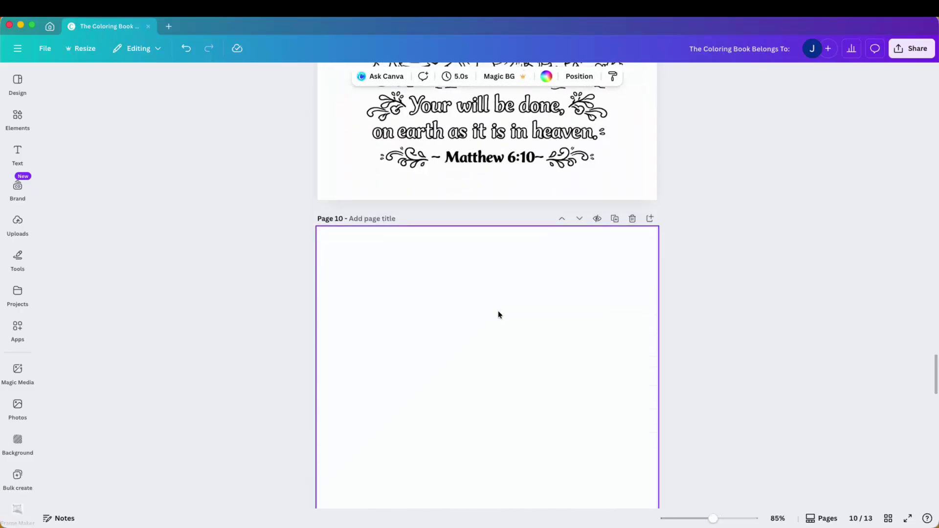
scroll(498, 314, down, 10)
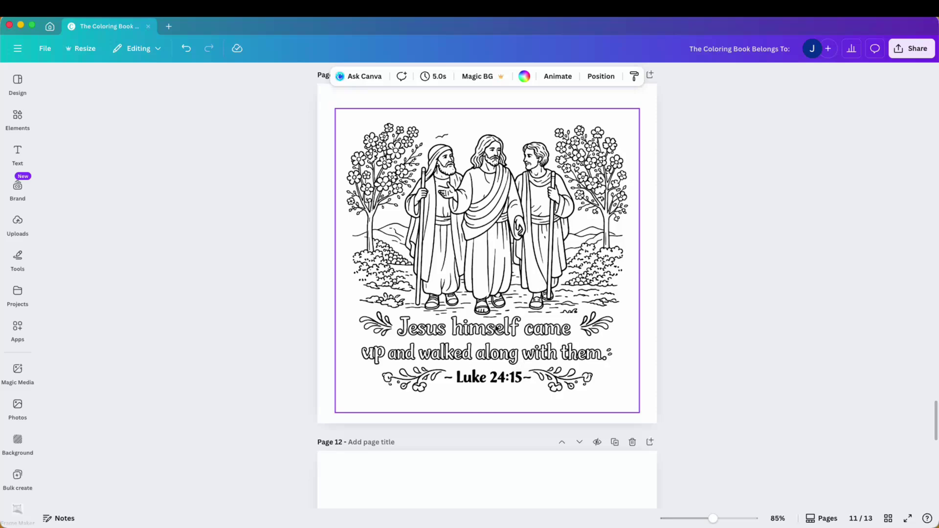
scroll(508, 329, down, 10)
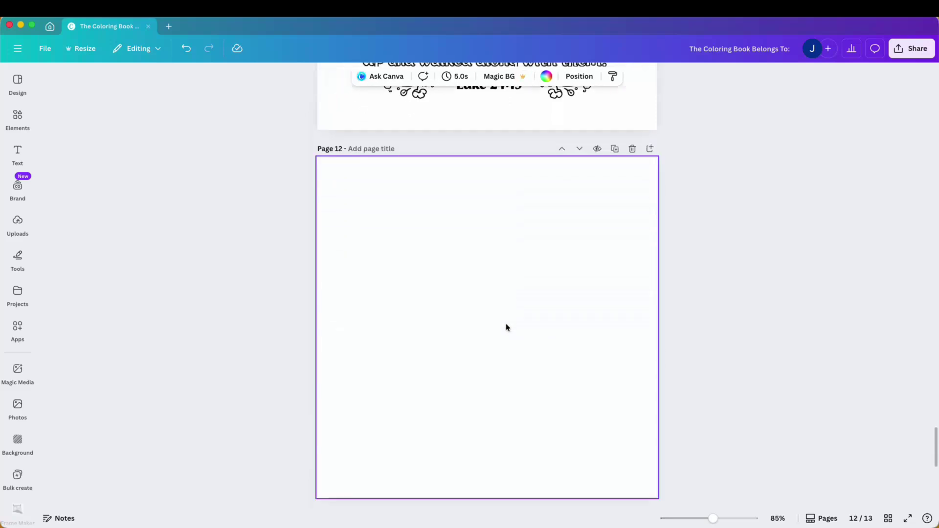
scroll(506, 325, down, 5)
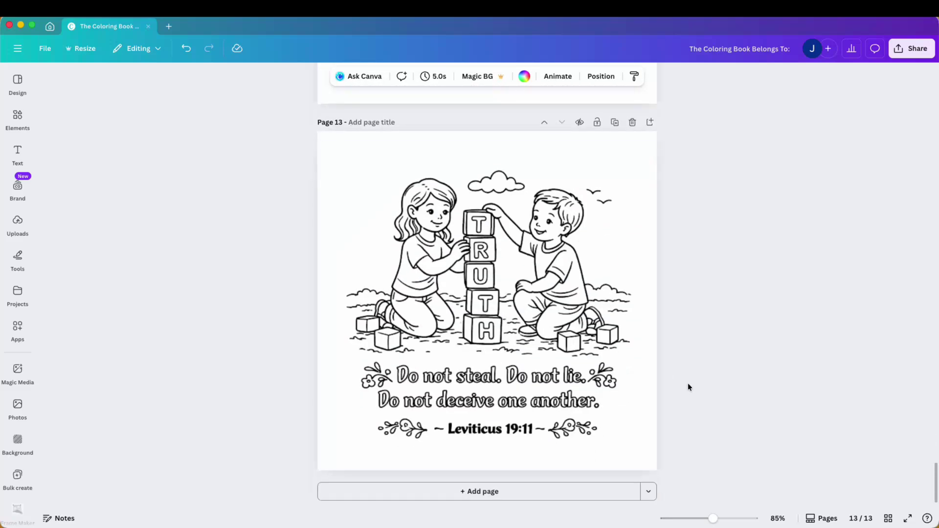
- Start a download of the design with PDF Print as the file type
click(889, 519)
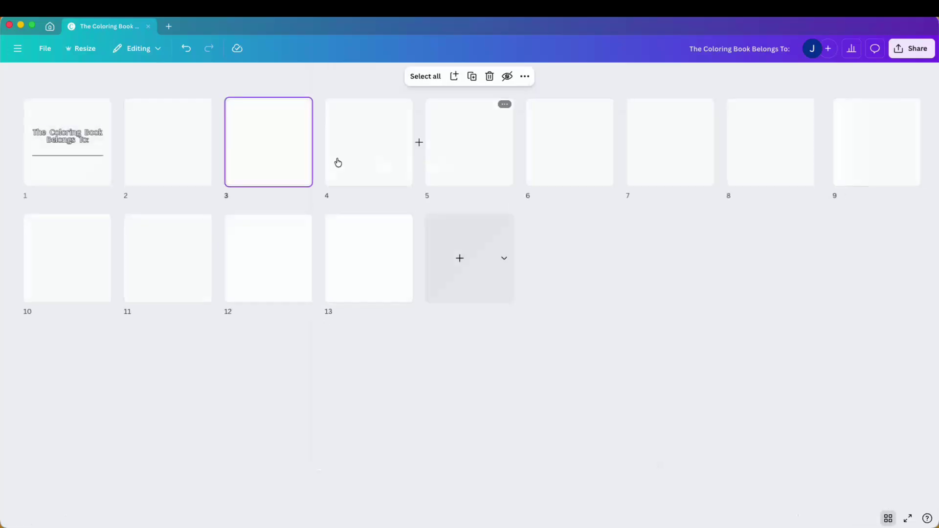
click(633, 336)
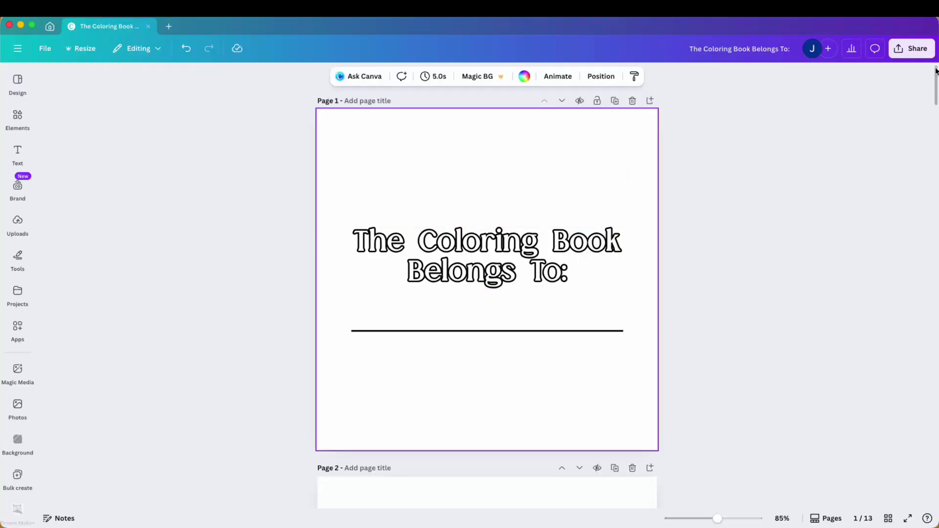
click(910, 49)
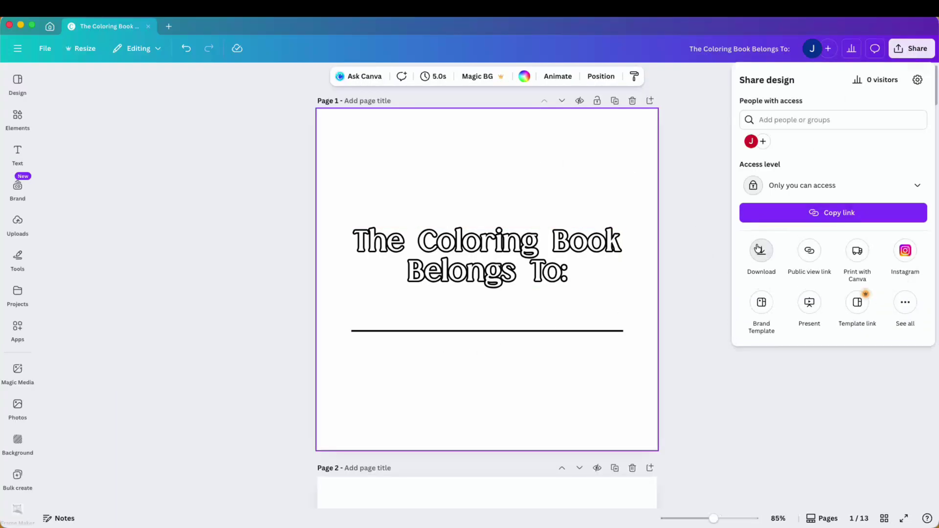
click(762, 249)
click(784, 123)
click(769, 238)
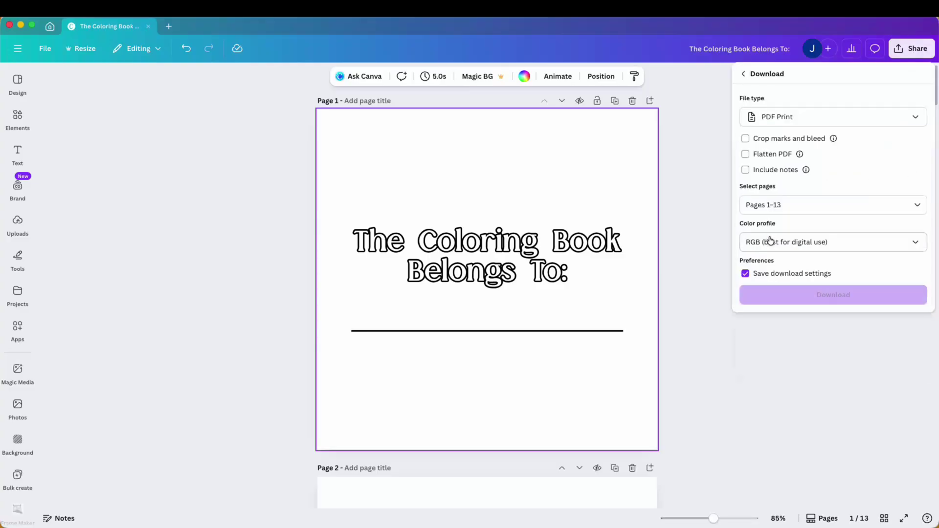
- Select all pages (1–13) and set the colour profile to RGB after trying CMYK
click(756, 204)
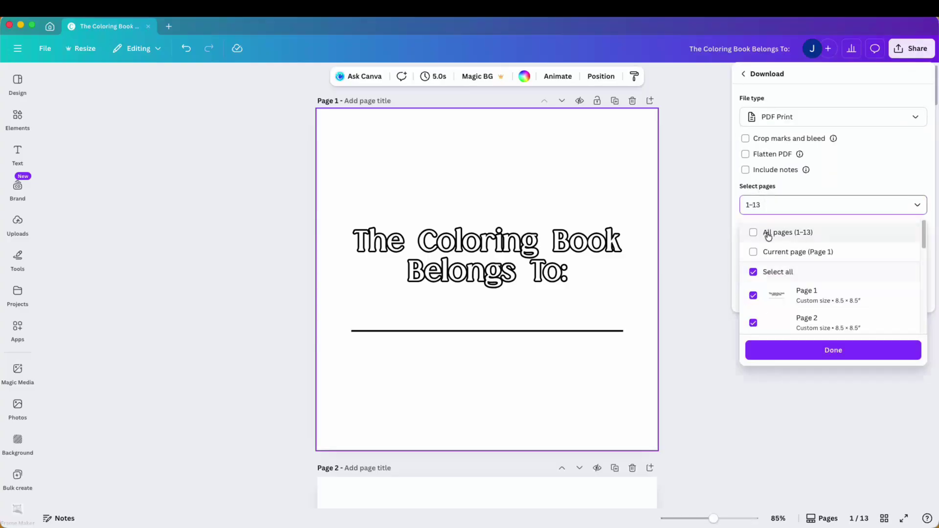
click(767, 233)
click(875, 173)
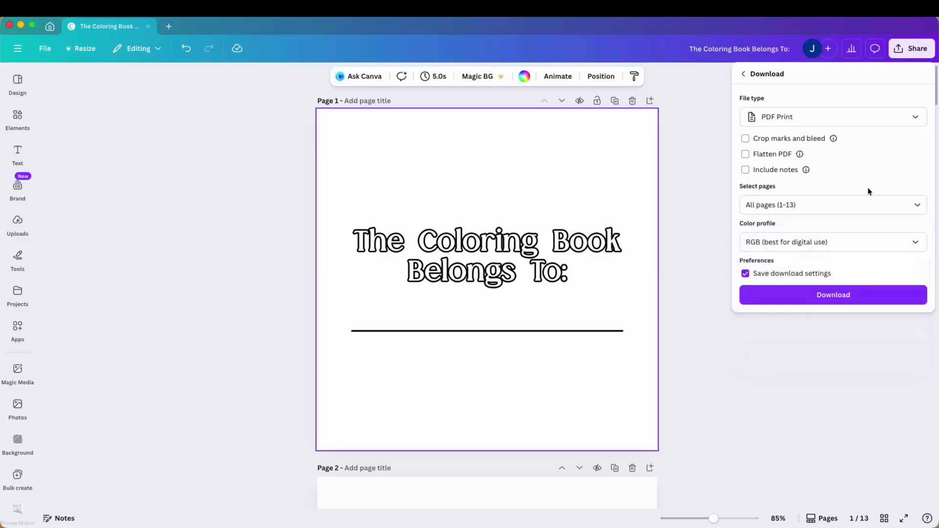
click(806, 247)
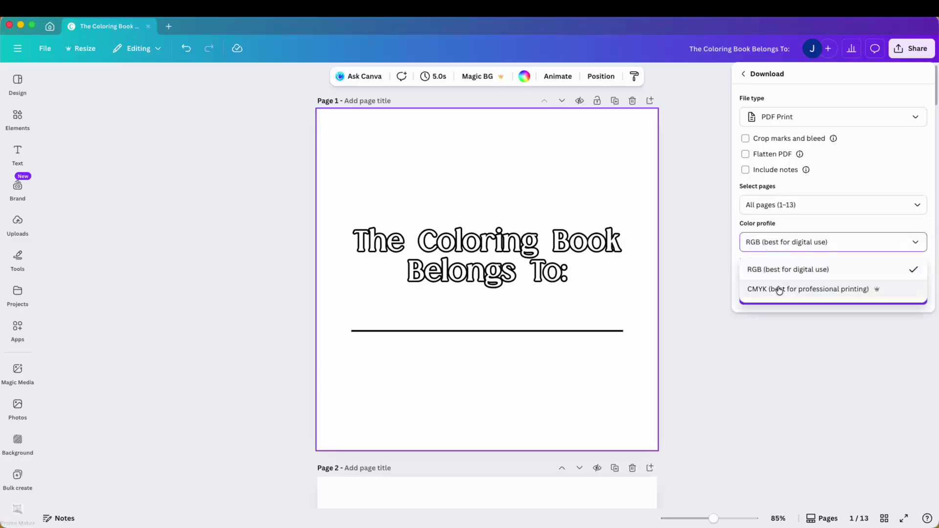
click(779, 290)
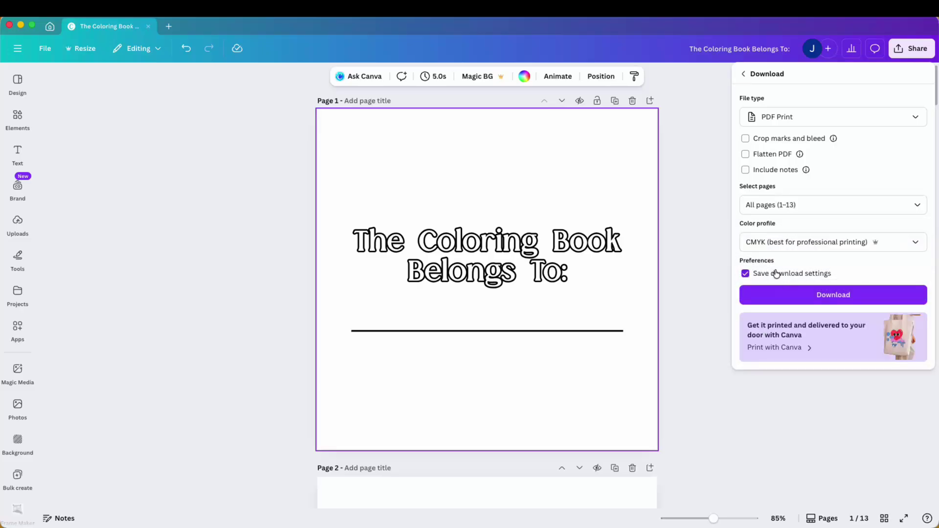
click(793, 243)
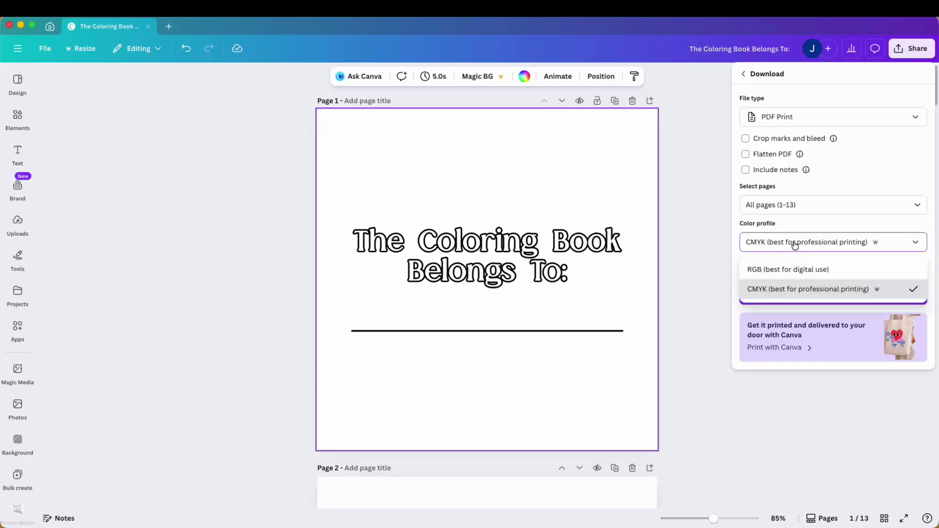
click(760, 269)
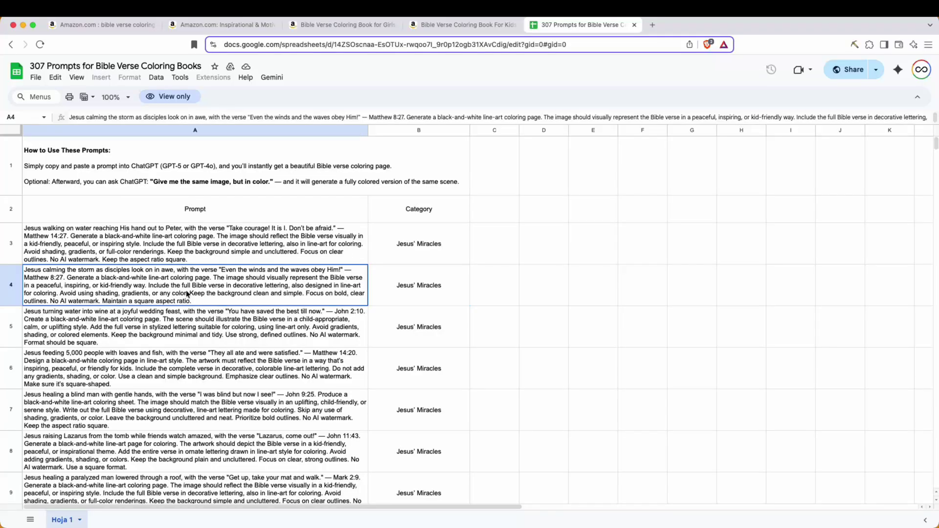
- Scroll the prompt list from cell A3 down past A201 to review the prompt categories
click(141, 256)
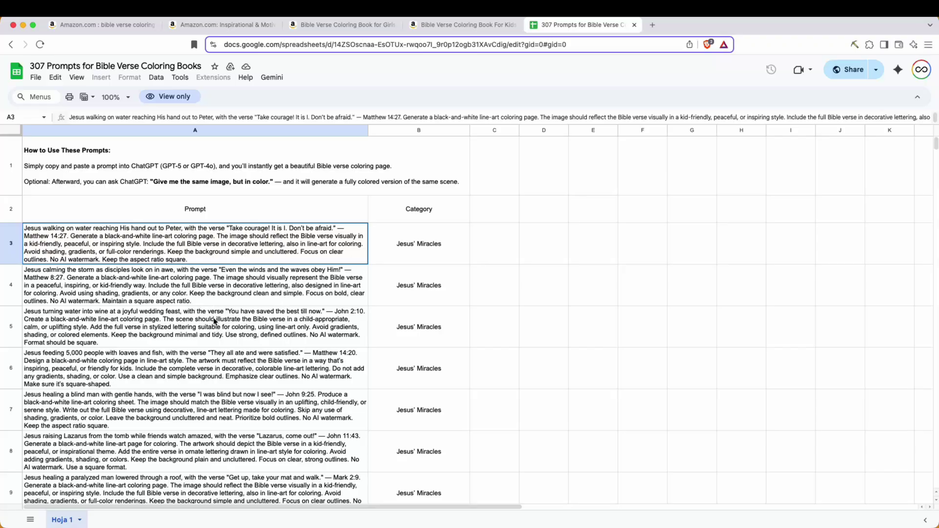
scroll(213, 323, down, 3)
scroll(233, 313, up, 3)
scroll(465, 283, down, 20)
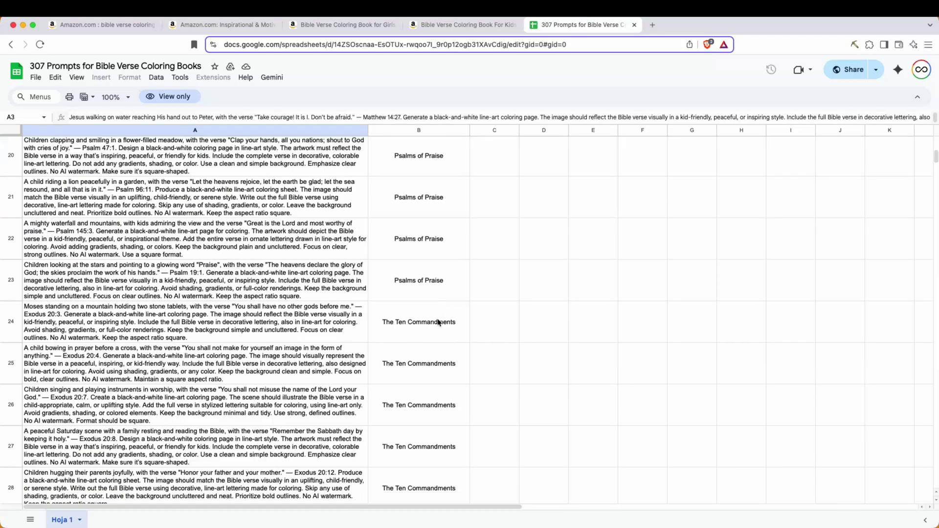
scroll(435, 322, down, 20)
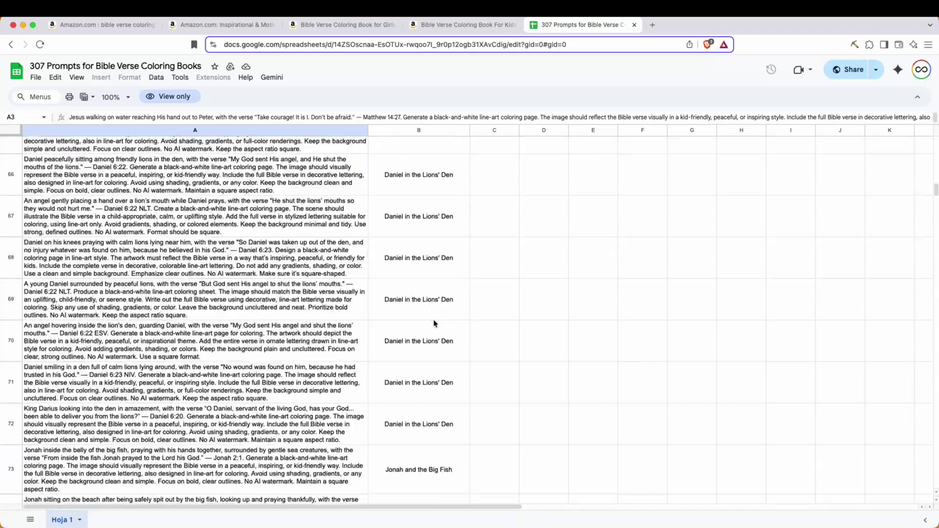
scroll(432, 319, down, 20)
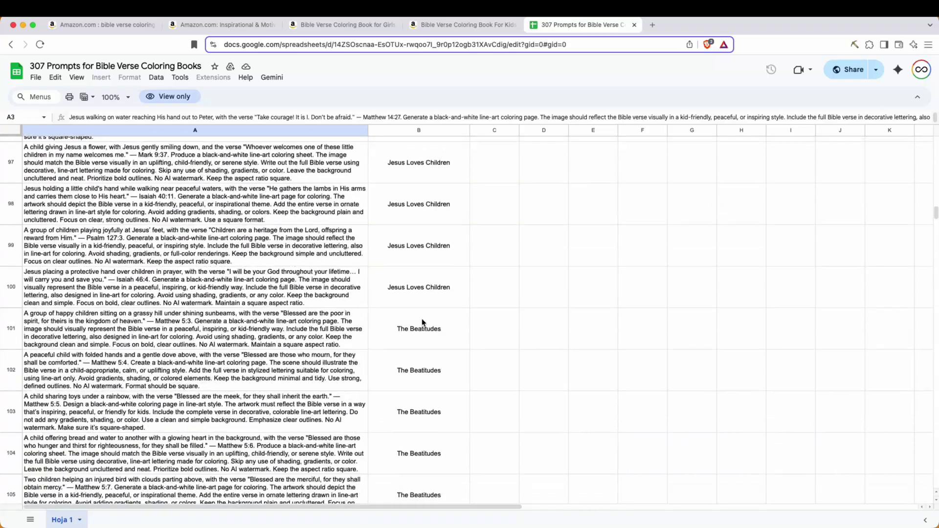
scroll(217, 339, down, 20)
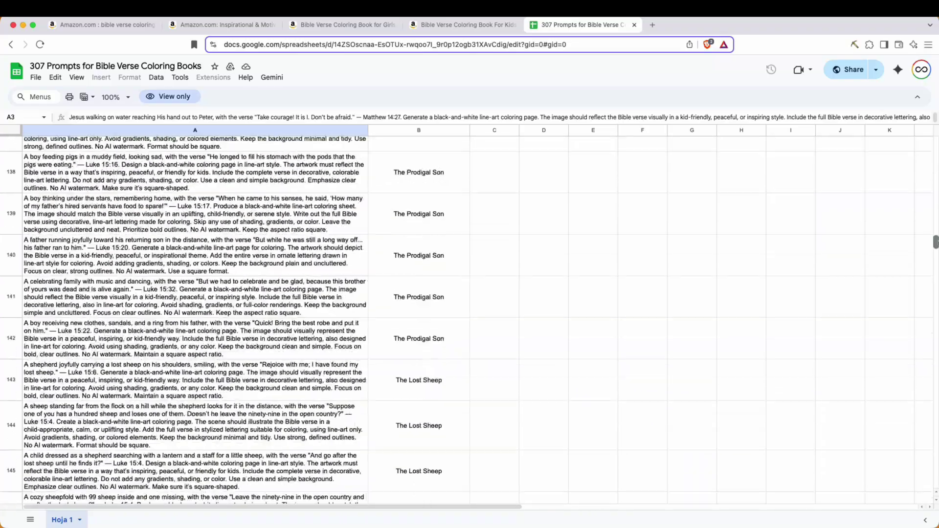
scroll(196, 320, down, 18)
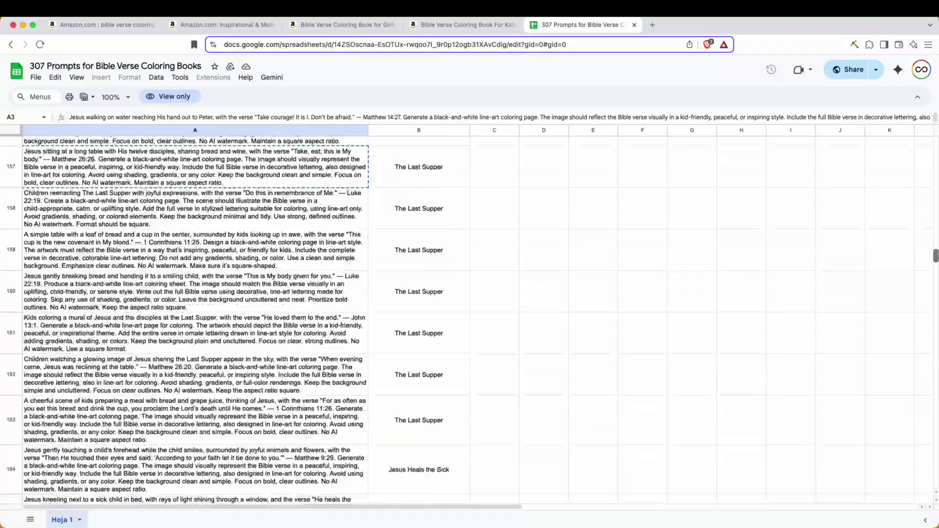
scroll(196, 320, down, 18)
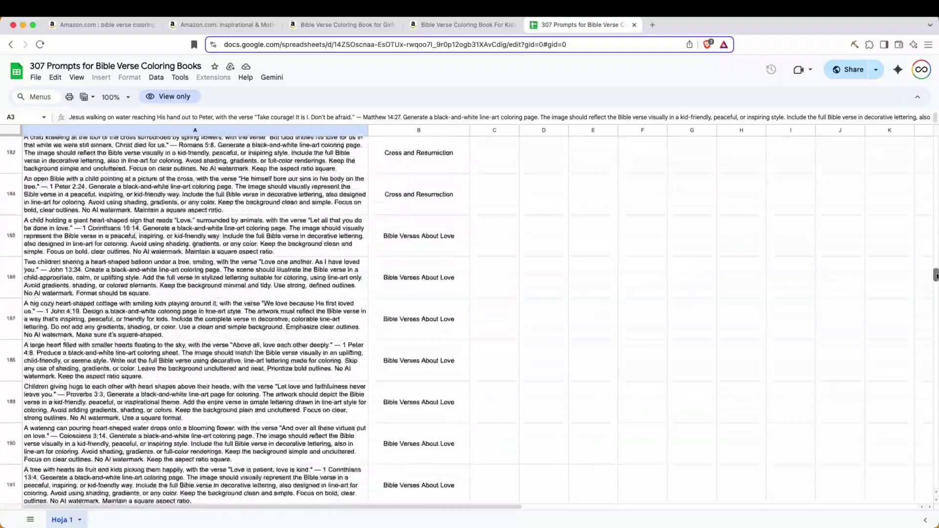
scroll(64, 296, down, 14)
click(63, 295)
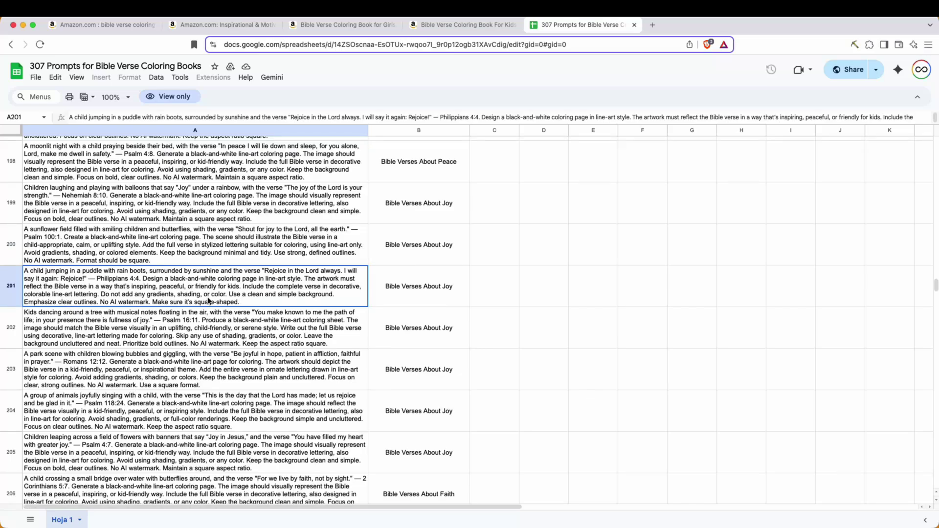
scroll(207, 301, down, 14)
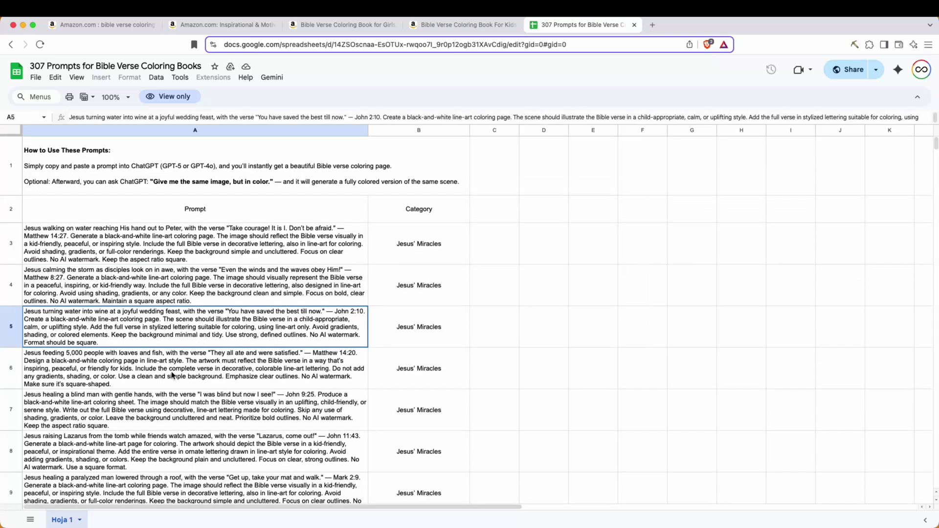
click(172, 374)
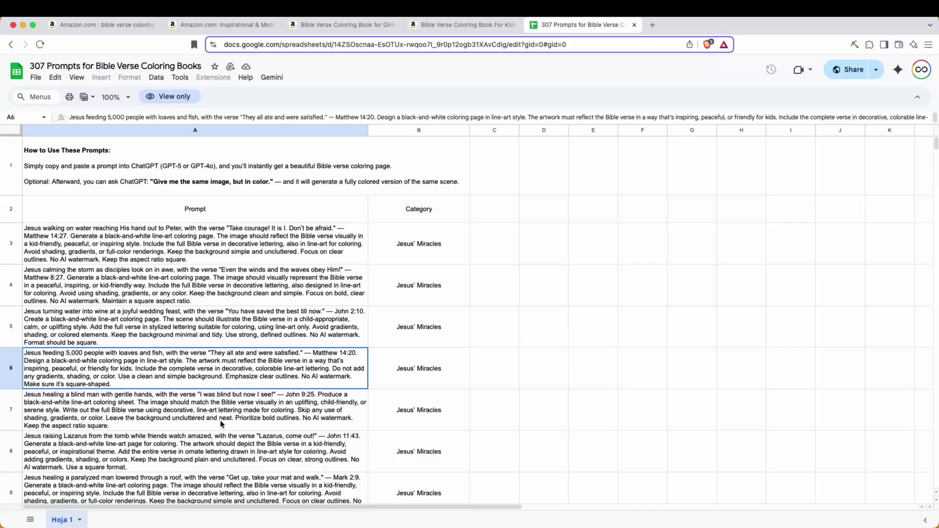
scroll(268, 402, down, 10)
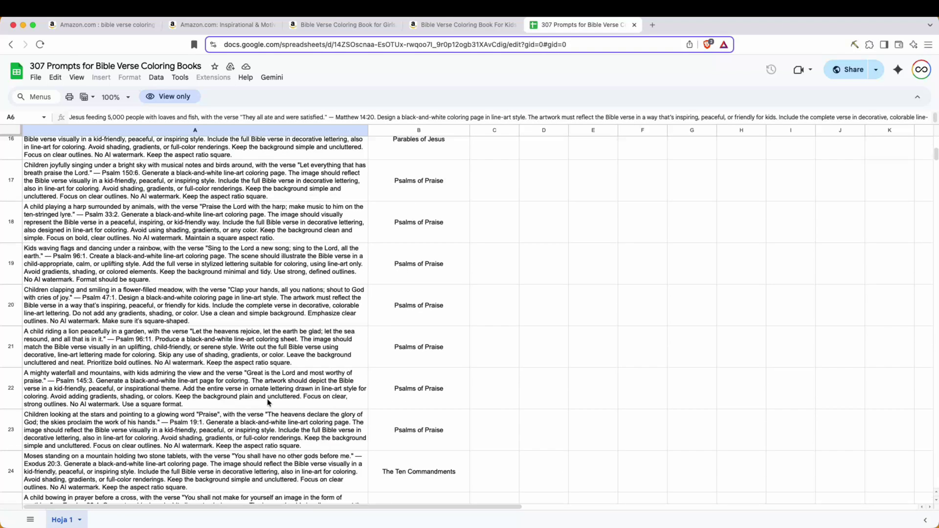
scroll(268, 402, down, 10)
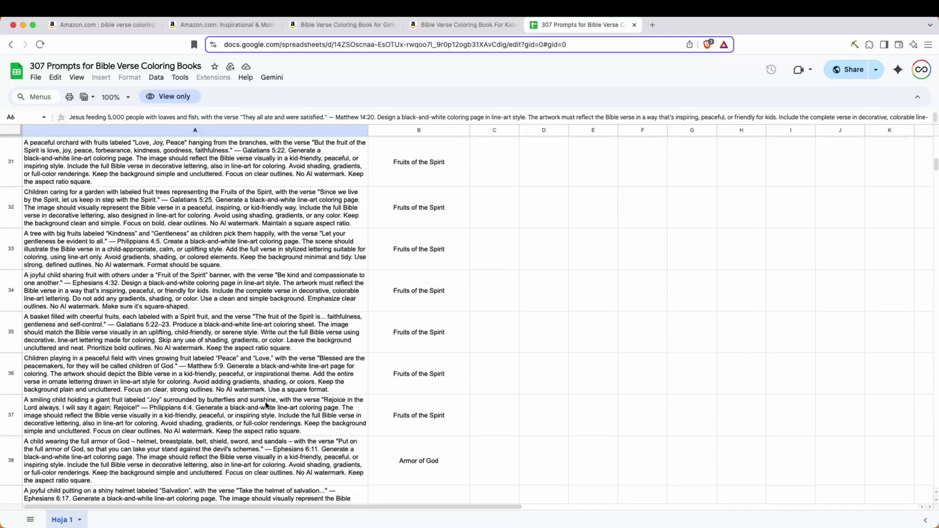
scroll(268, 402, down, 10)
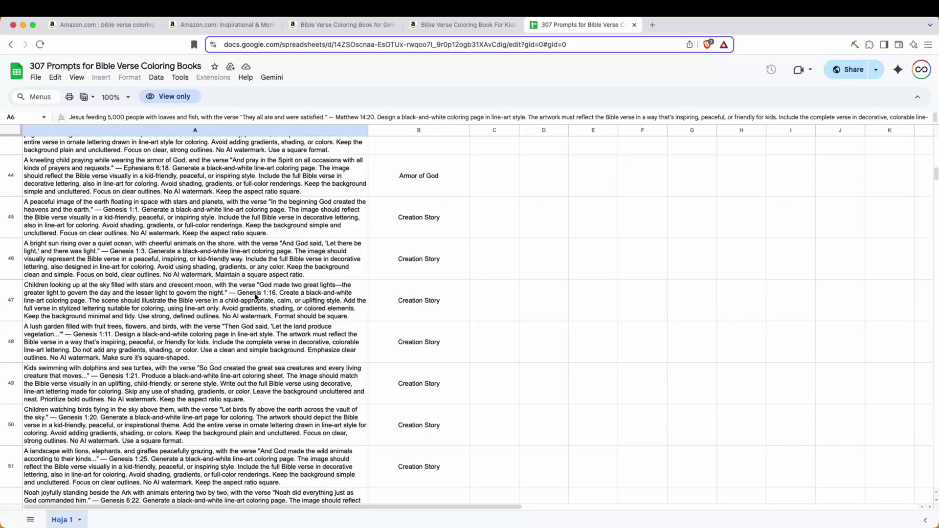
scroll(253, 298, down, 15)
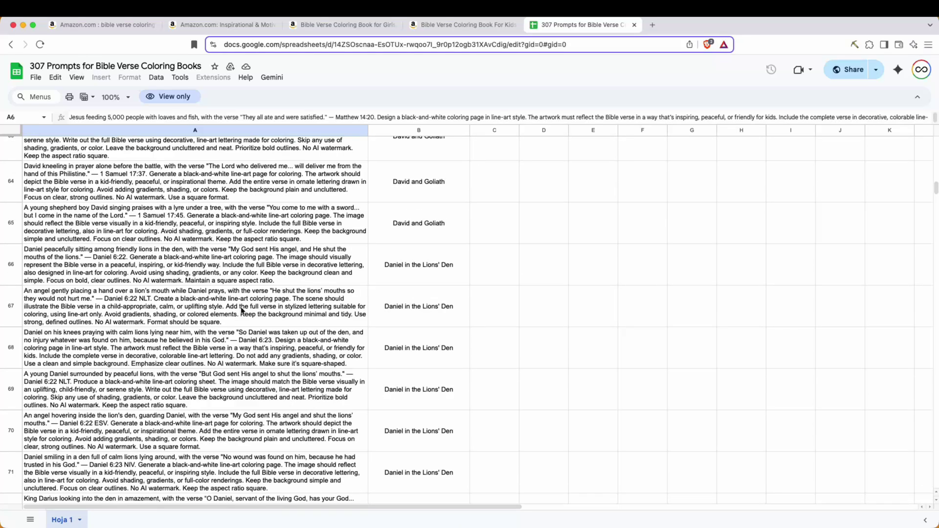
scroll(240, 312, down, 10)
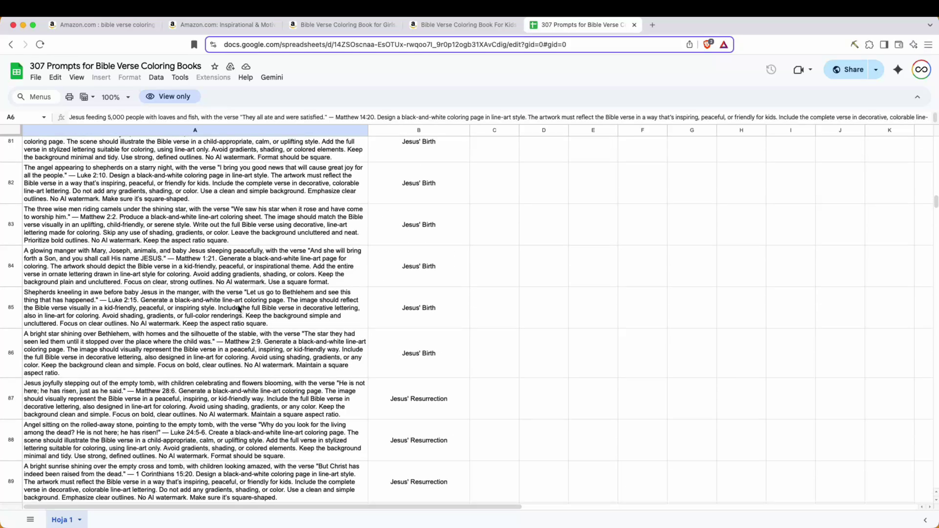
scroll(240, 308, down, 5)
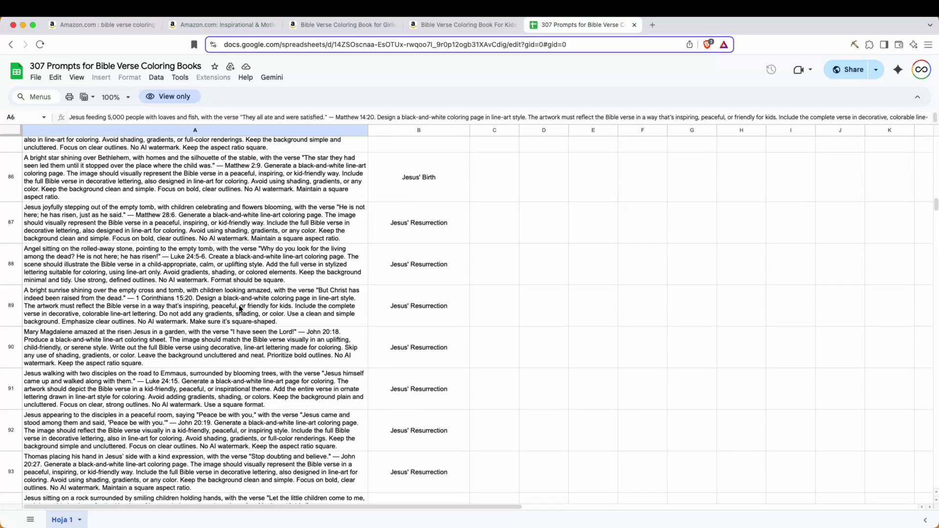